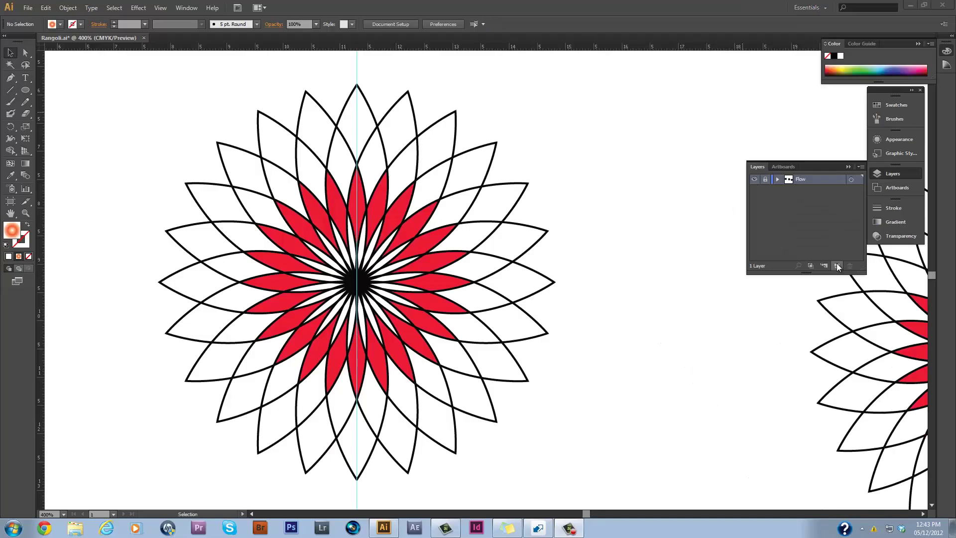
Step: Add a 'gradient' layer below Flow and draw a 4.2839 cm orange radial-gradient circle from the flower centre
click(836, 264)
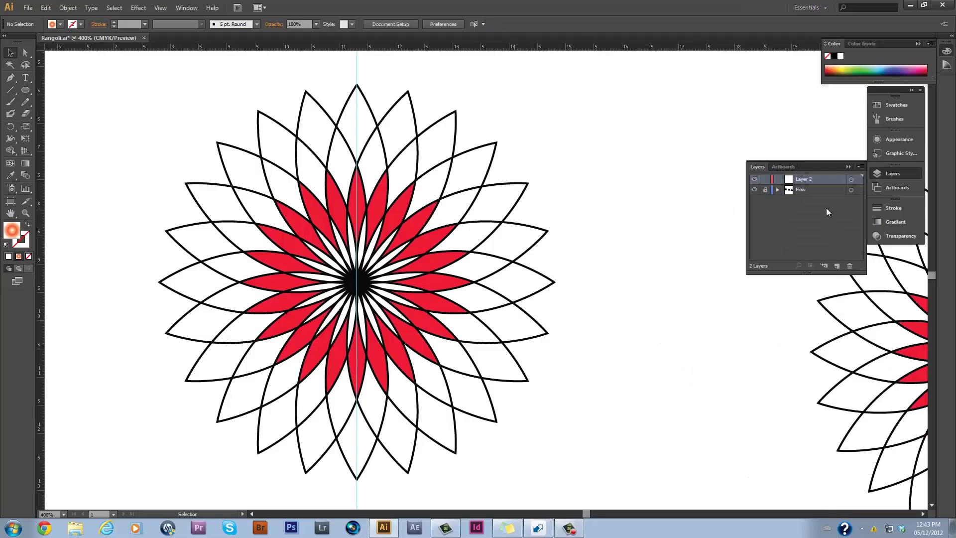
drag(825, 177, 821, 191)
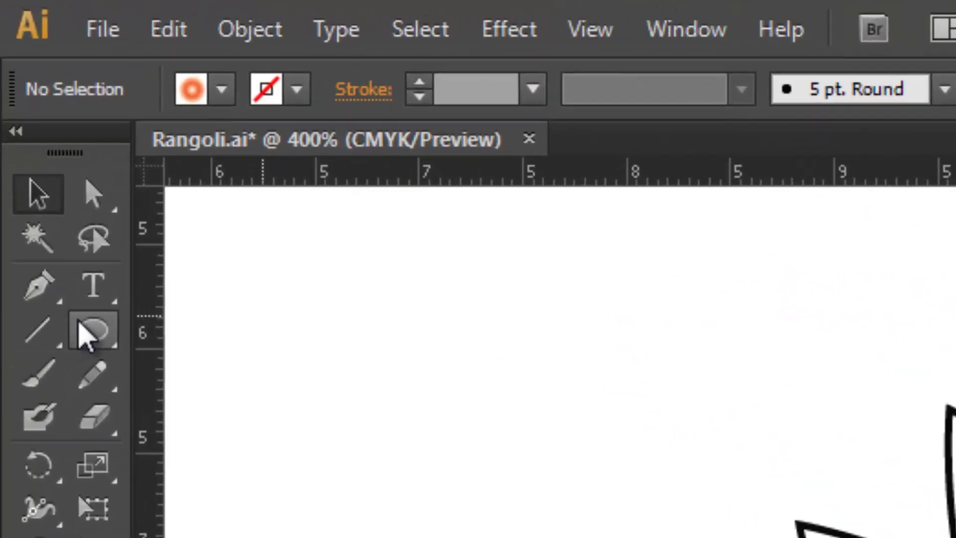
click(82, 329)
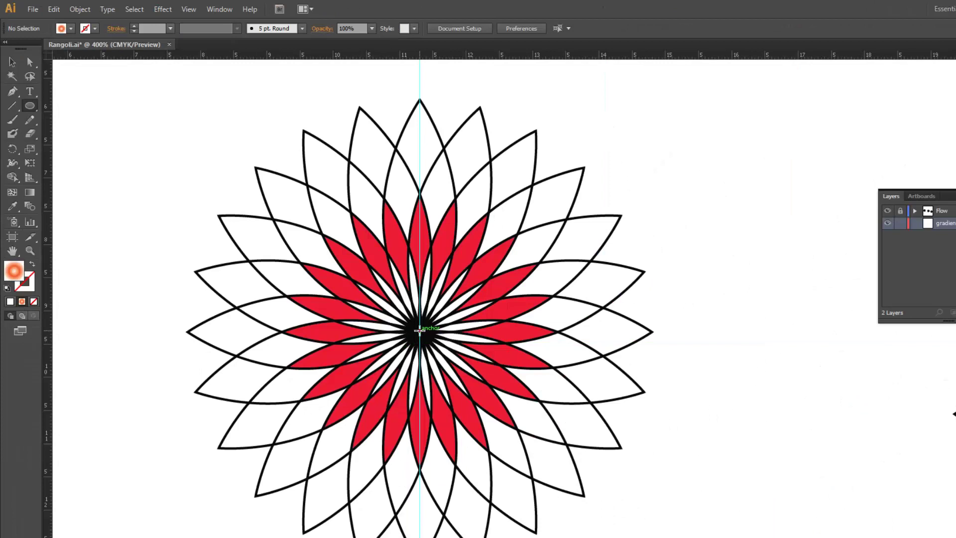
drag(419, 330, 562, 452)
click(653, 299)
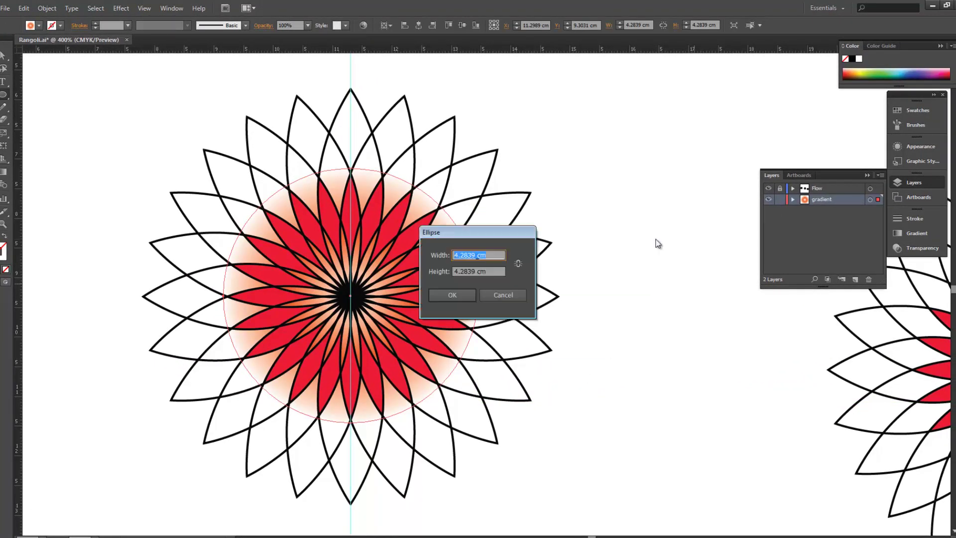
click(519, 297)
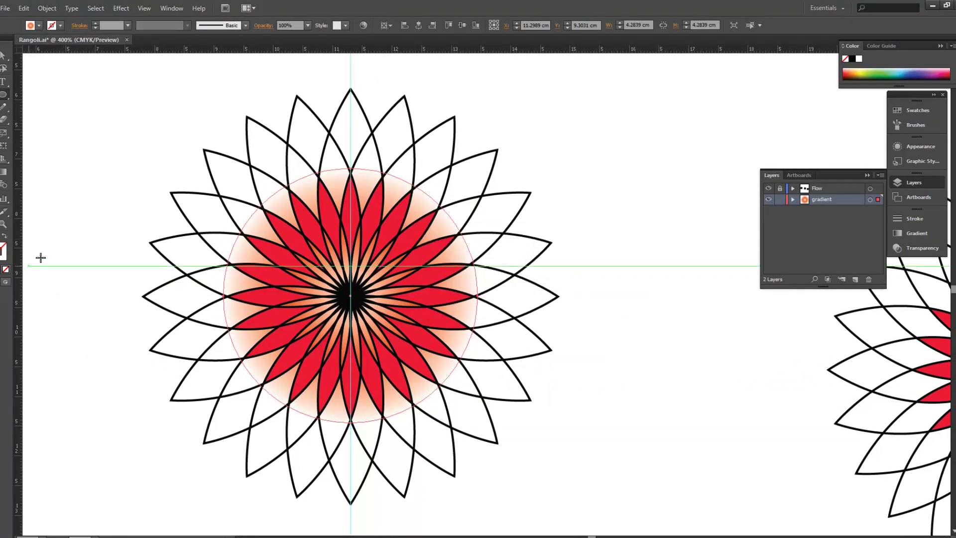
click(521, 298)
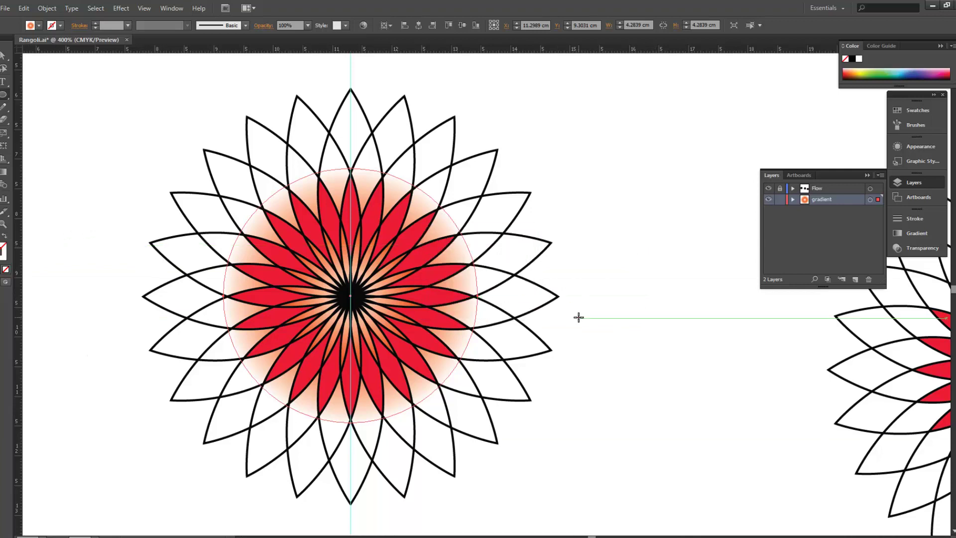
click(149, 150)
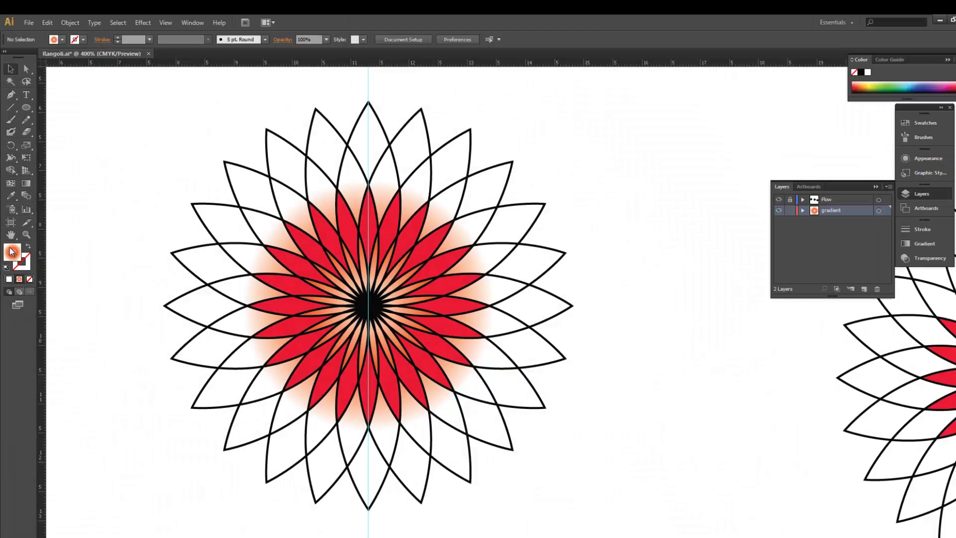
Step: Set the glow gradient's left end stop to white
double_click(12, 251)
click(829, 325)
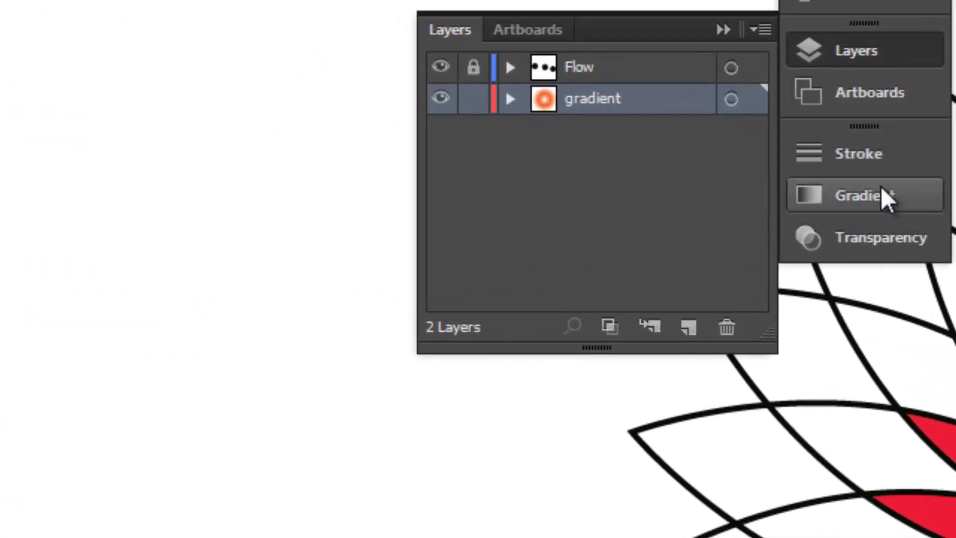
click(883, 189)
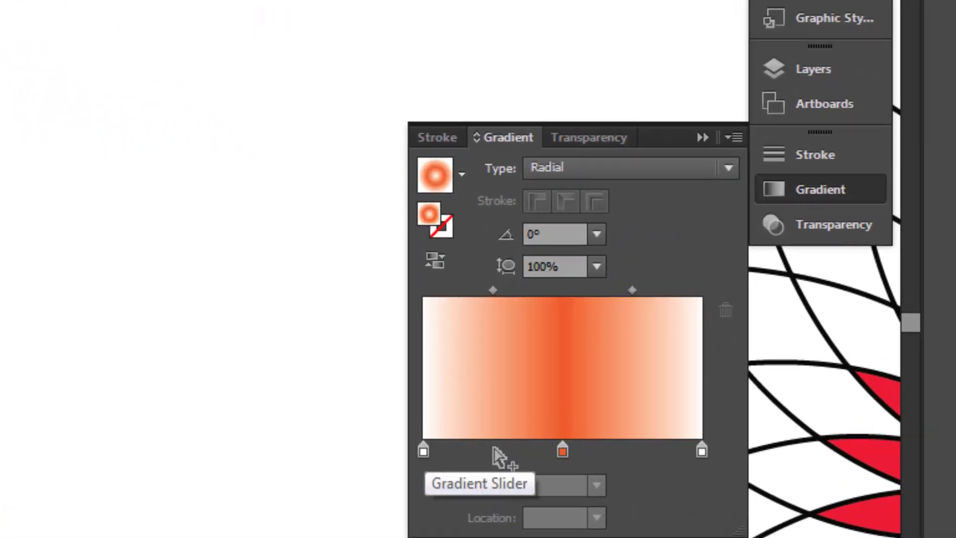
click(423, 450)
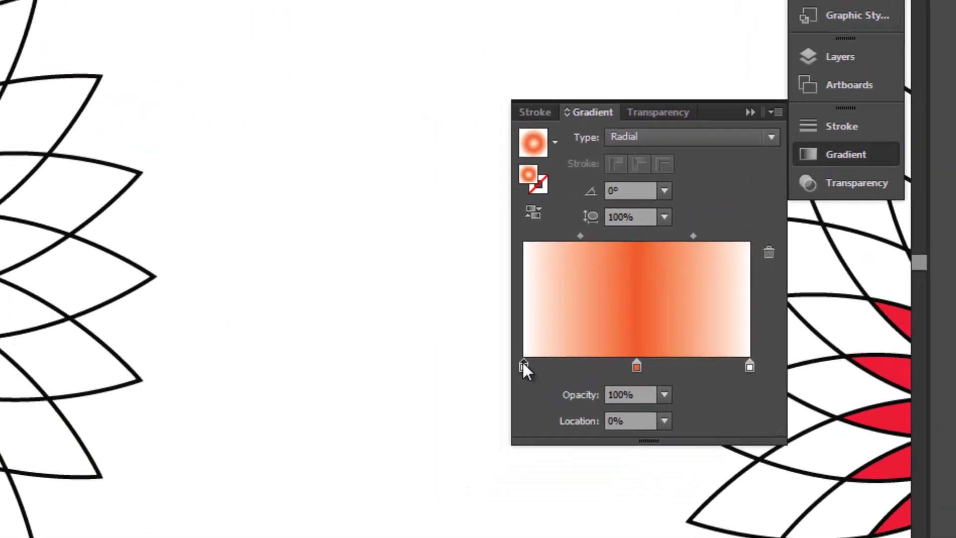
double_click(523, 364)
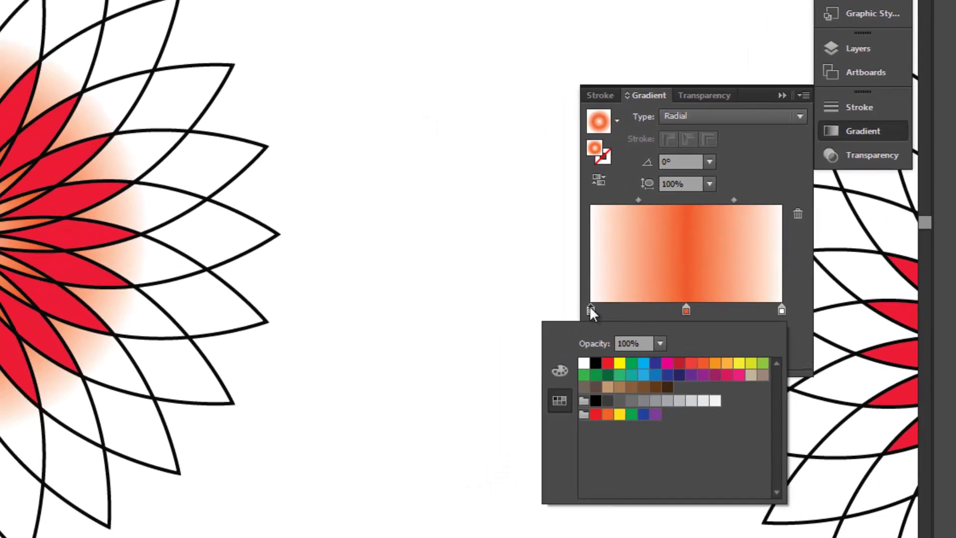
click(584, 364)
click(686, 310)
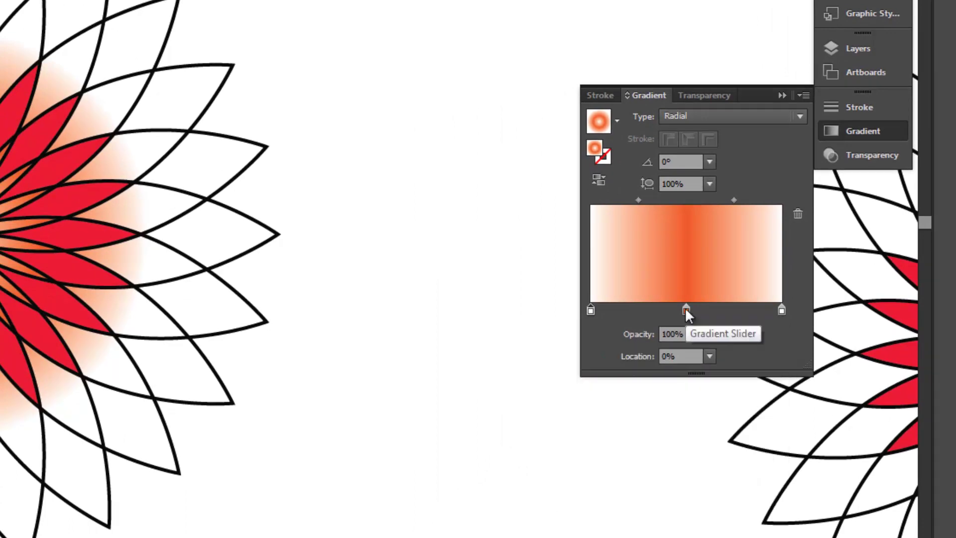
Step: Place the orange middle gradient stop at 50% location
drag(673, 347, 681, 346)
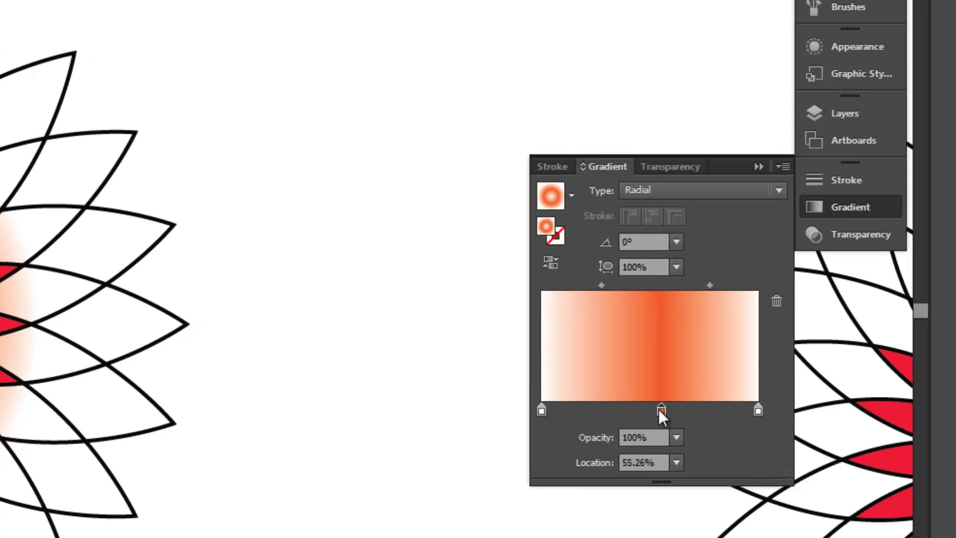
click(621, 462)
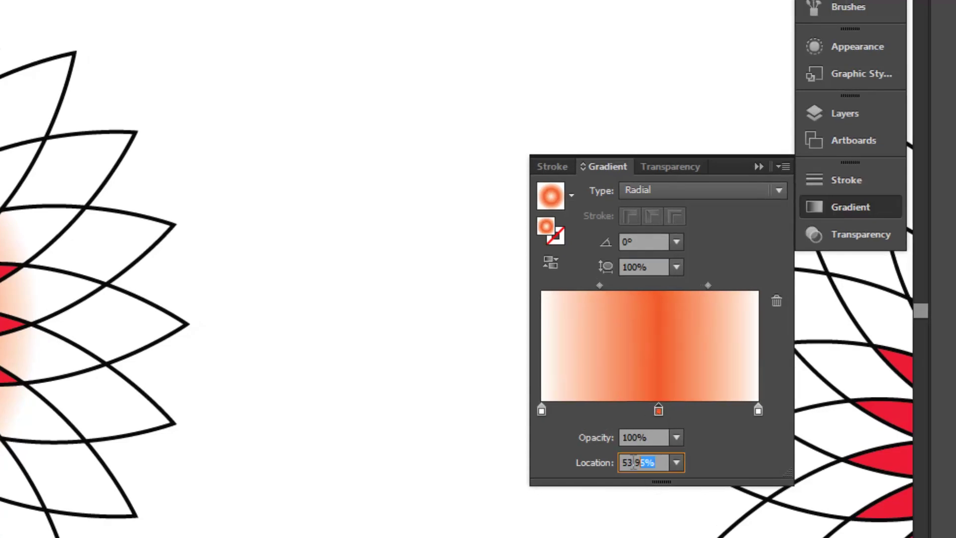
text(50)
key(Return)
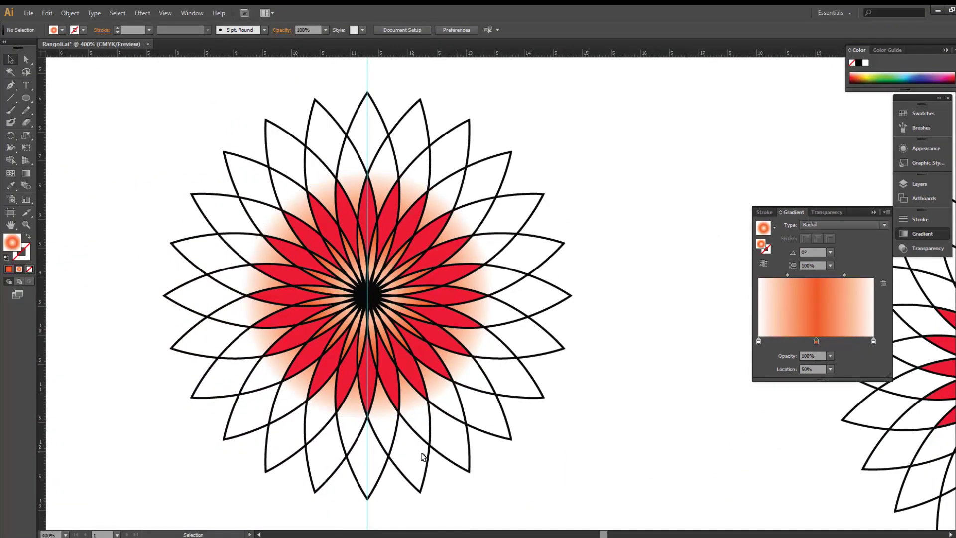
Step: Switch the glow's gradient type to Linear and back to Radial
click(884, 224)
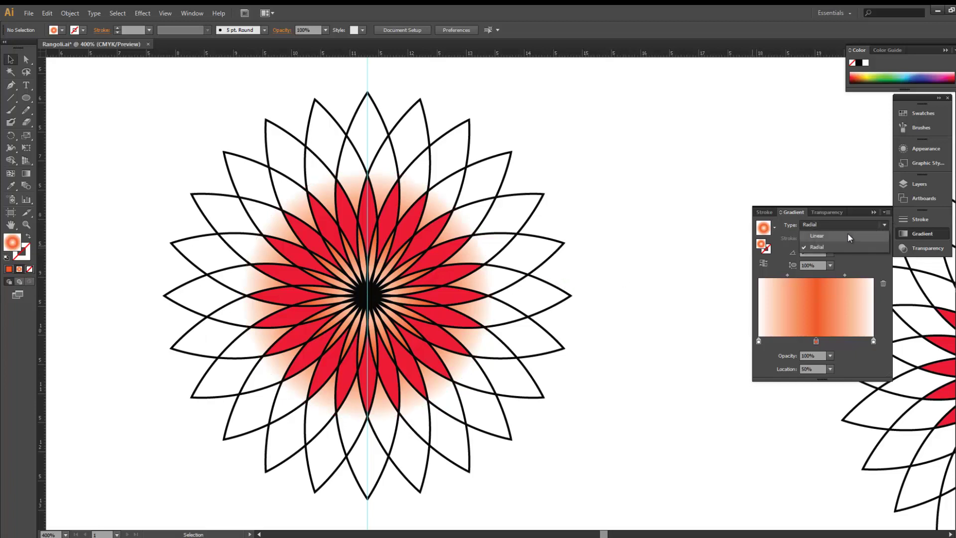
click(848, 233)
drag(245, 194, 515, 389)
click(885, 227)
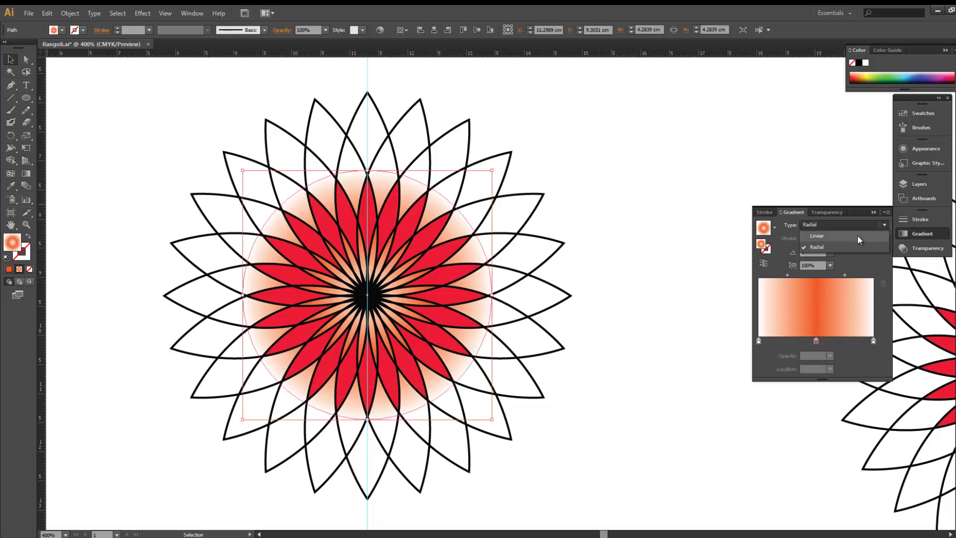
click(857, 235)
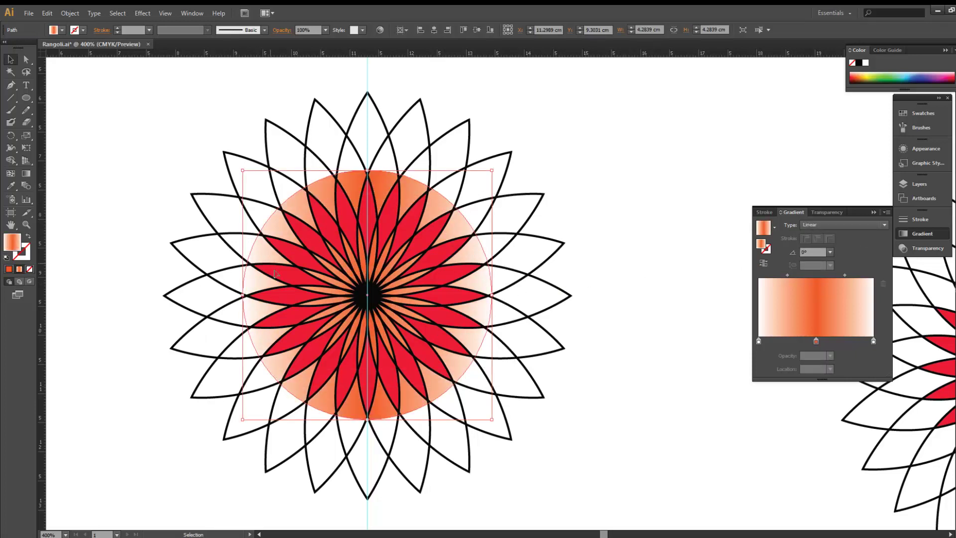
click(885, 225)
click(851, 248)
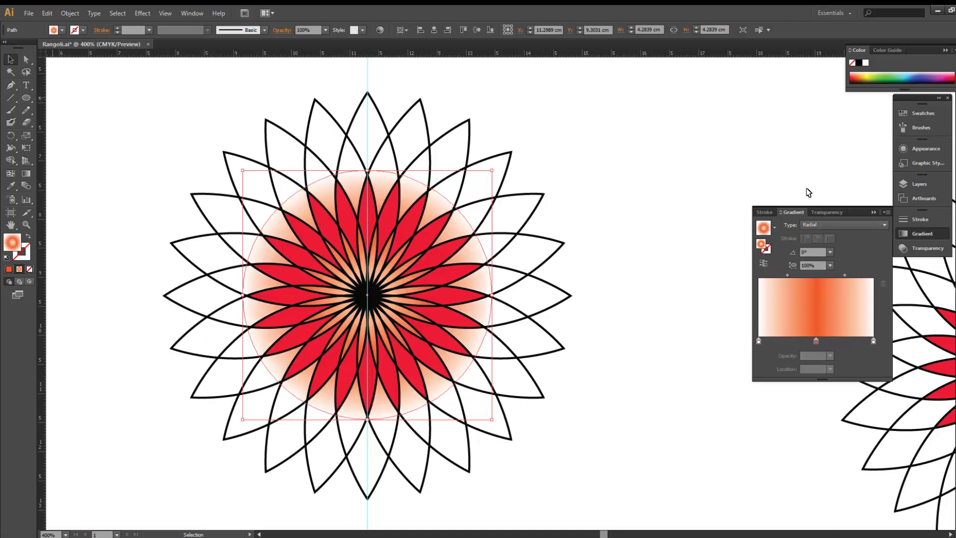
click(800, 175)
click(873, 213)
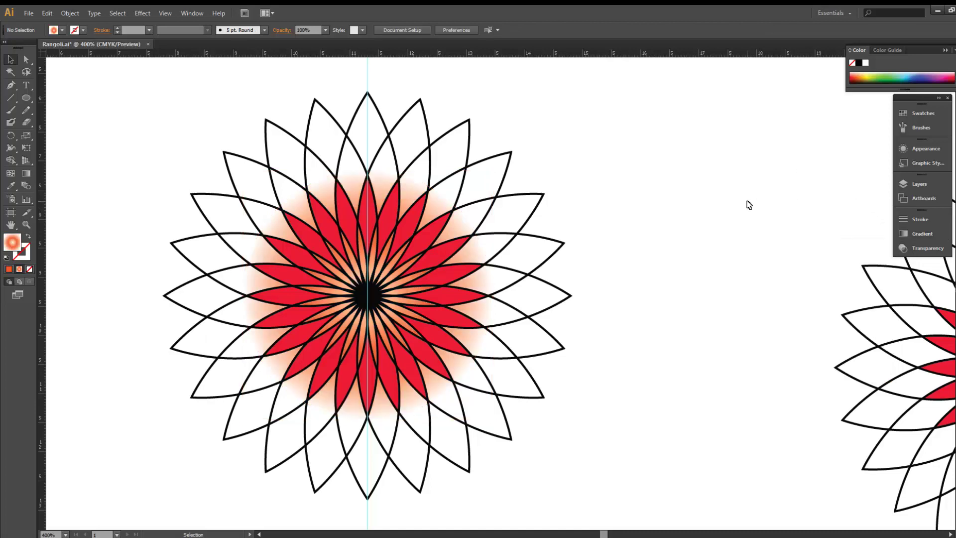
click(922, 186)
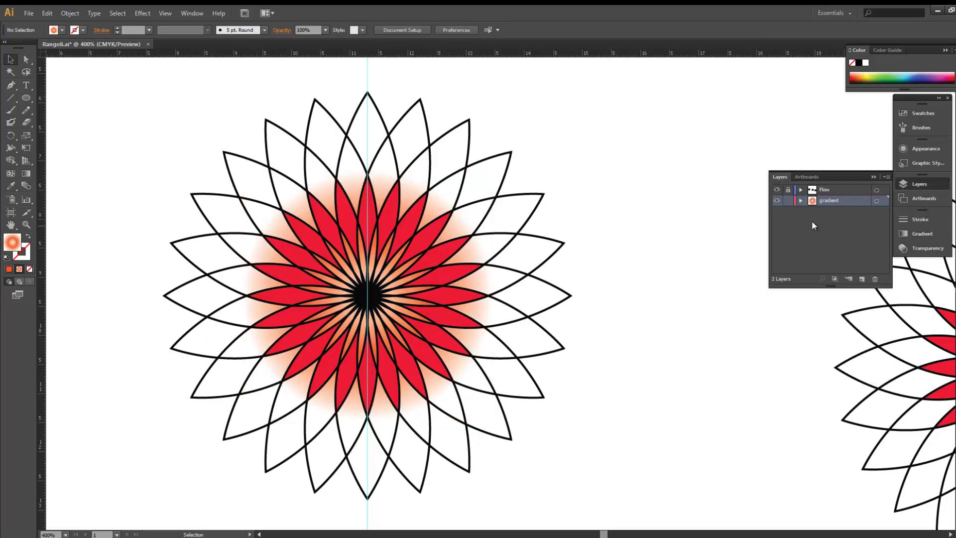
Step: Lock the gradient layer and add a new bottom layer named 'stroke'
click(788, 200)
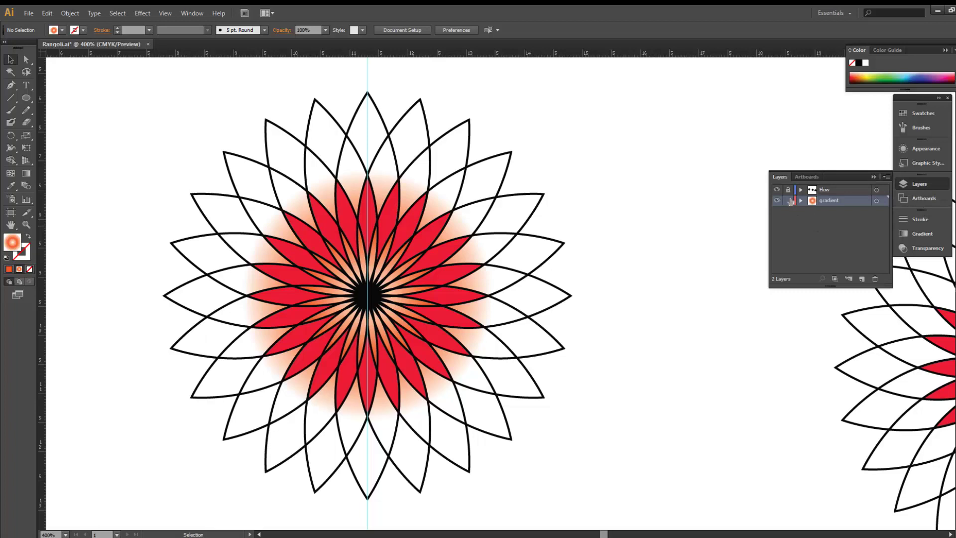
click(862, 279)
drag(832, 200, 832, 222)
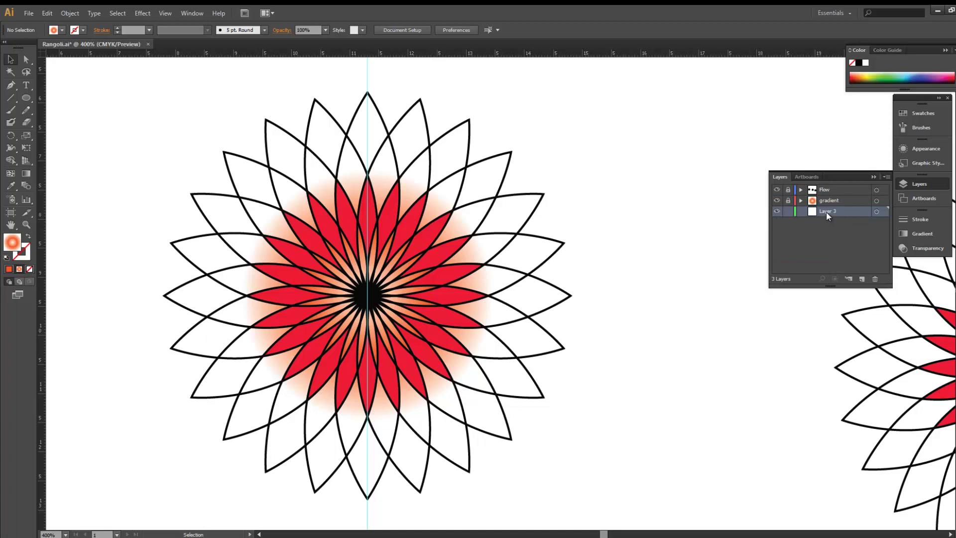
double_click(827, 211)
text(stroke)
key(Return)
Step: Draw a no-fill circle with a 2 pt stroke enclosing the whole mandala
click(30, 100)
drag(368, 294, 570, 466)
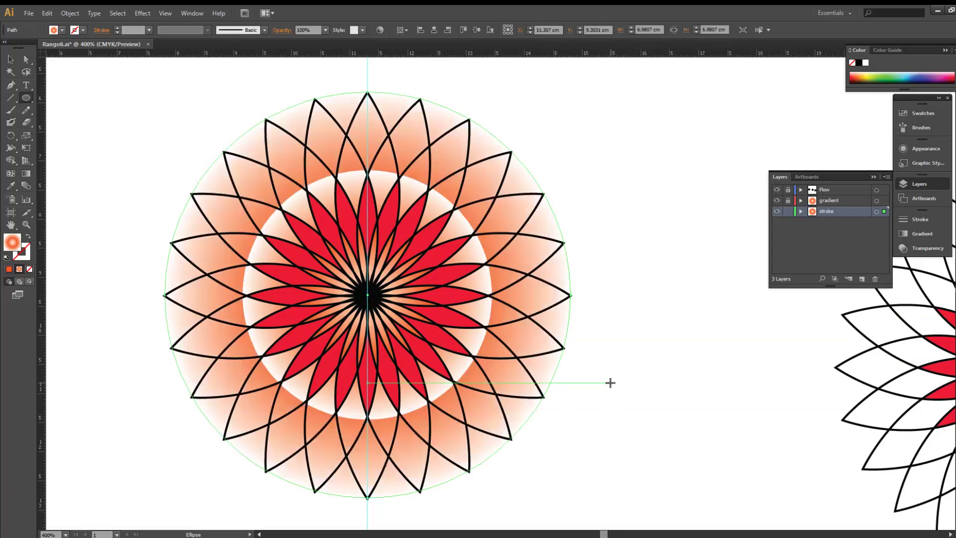
click(29, 269)
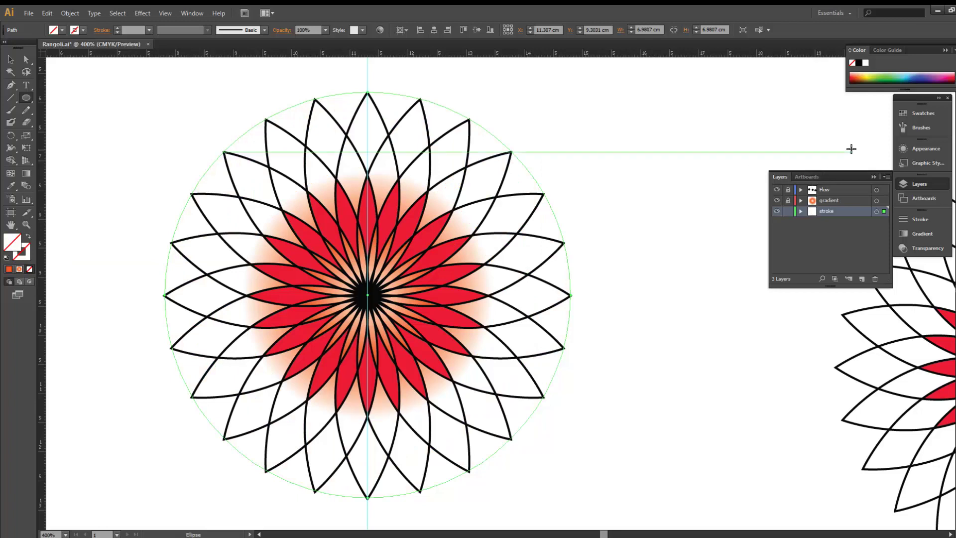
click(919, 220)
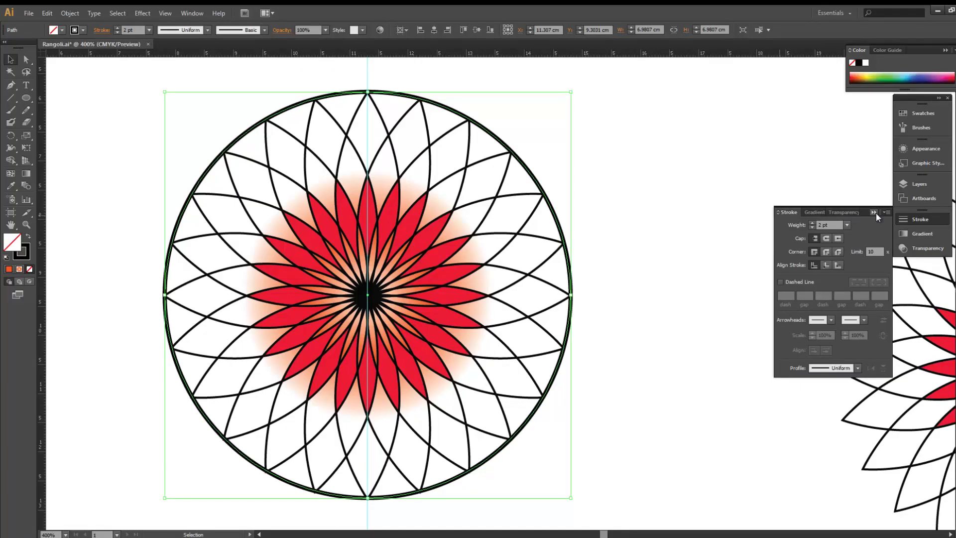
click(874, 212)
click(562, 161)
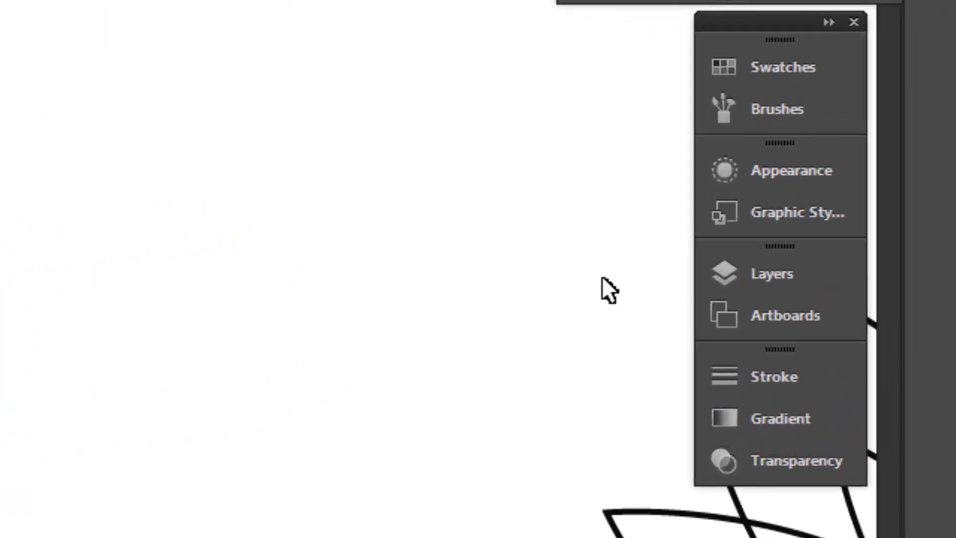
click(748, 177)
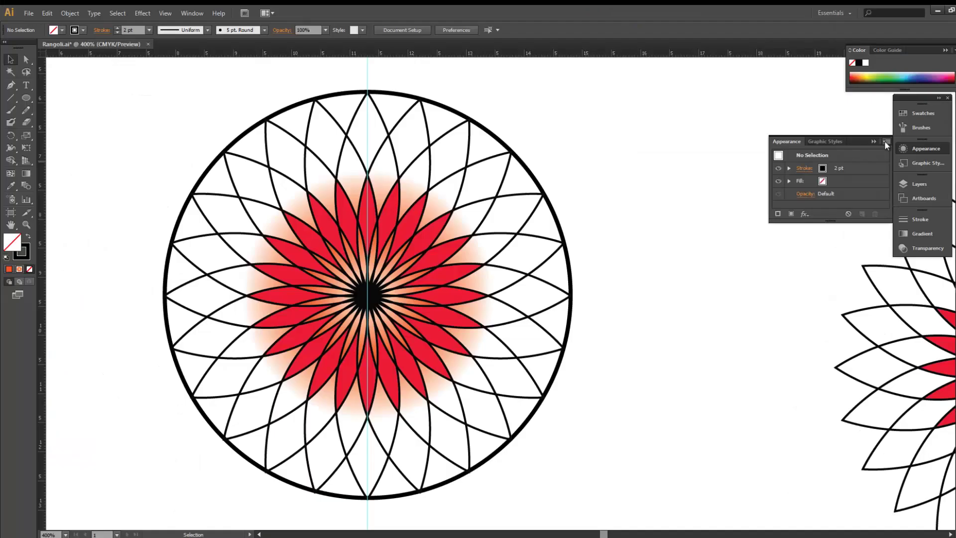
Step: Add a second 16 pt stroke to the mandala's outer circle
click(827, 30)
click(621, 154)
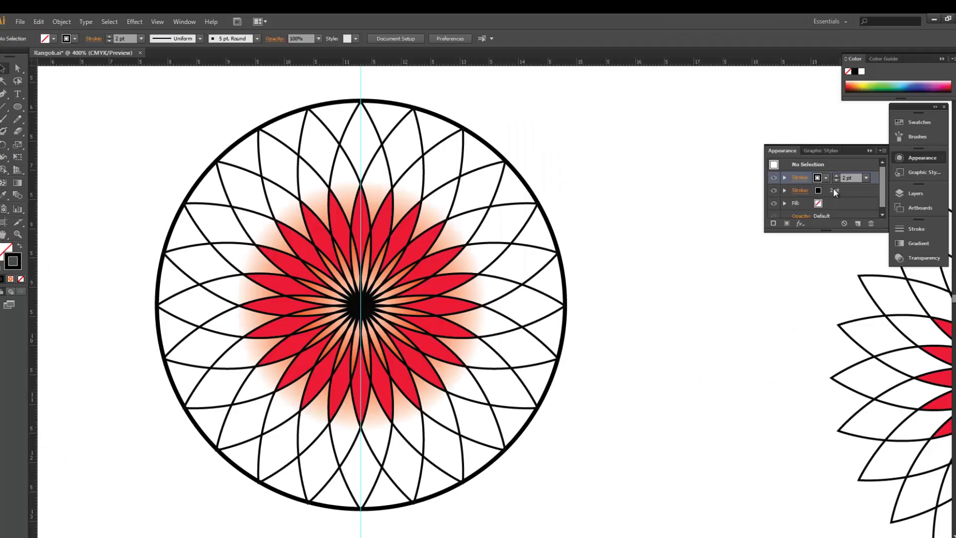
click(833, 189)
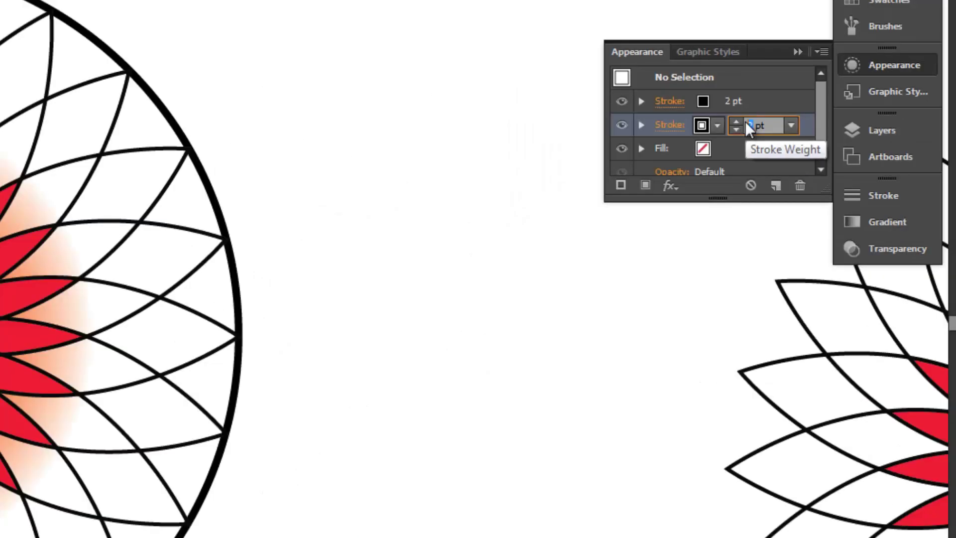
text(16)
drag(441, 408, 559, 465)
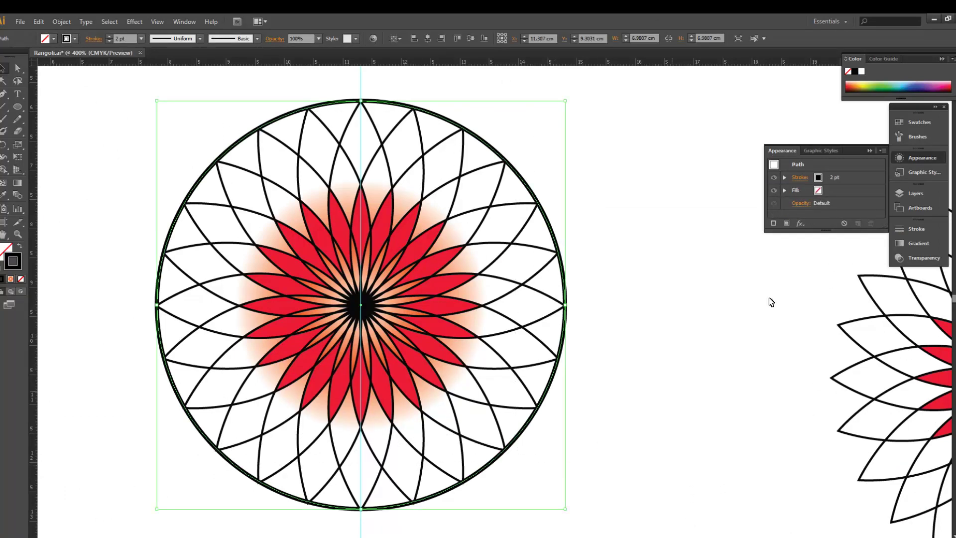
click(883, 148)
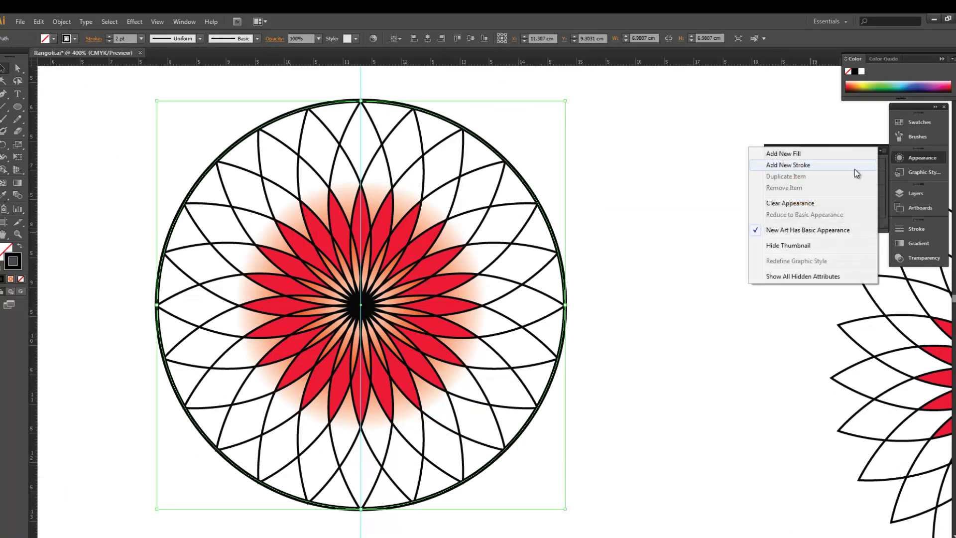
click(855, 169)
double_click(843, 190)
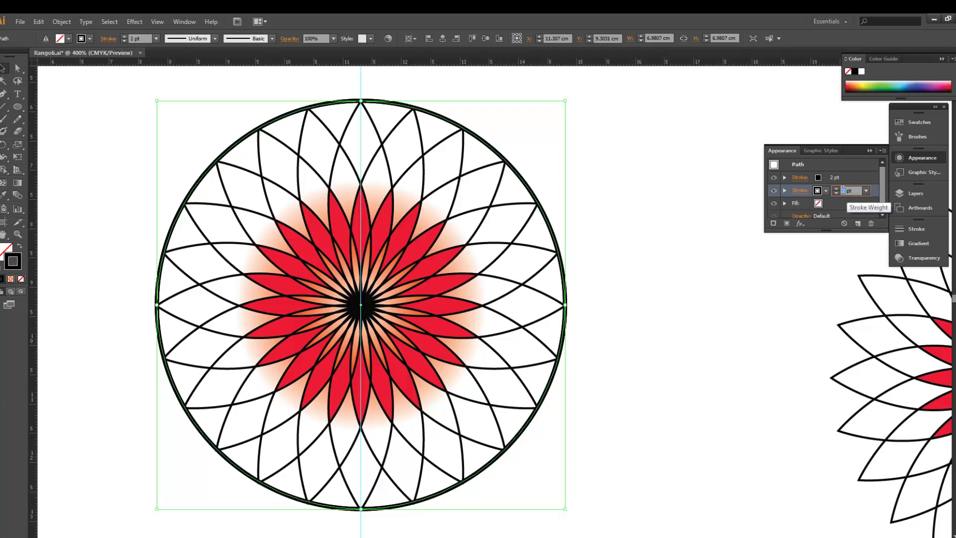
text(16)
key(Return)
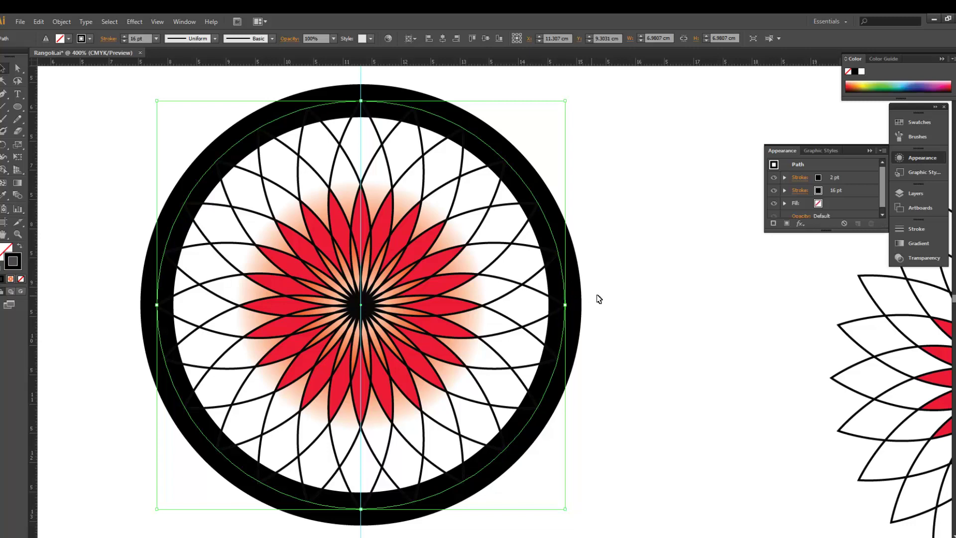
Step: Align the 16 pt stroke to the outside of the path and colour it orange
click(800, 190)
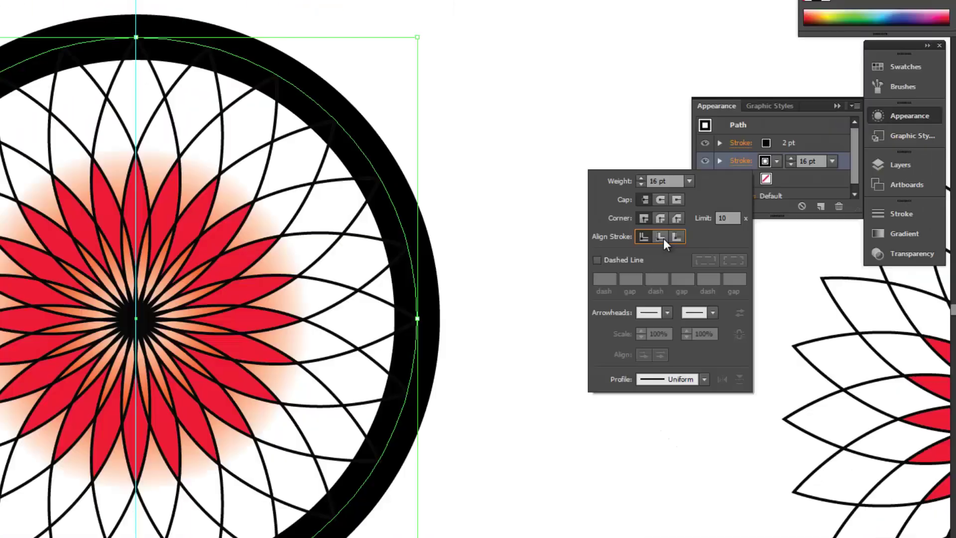
click(423, 213)
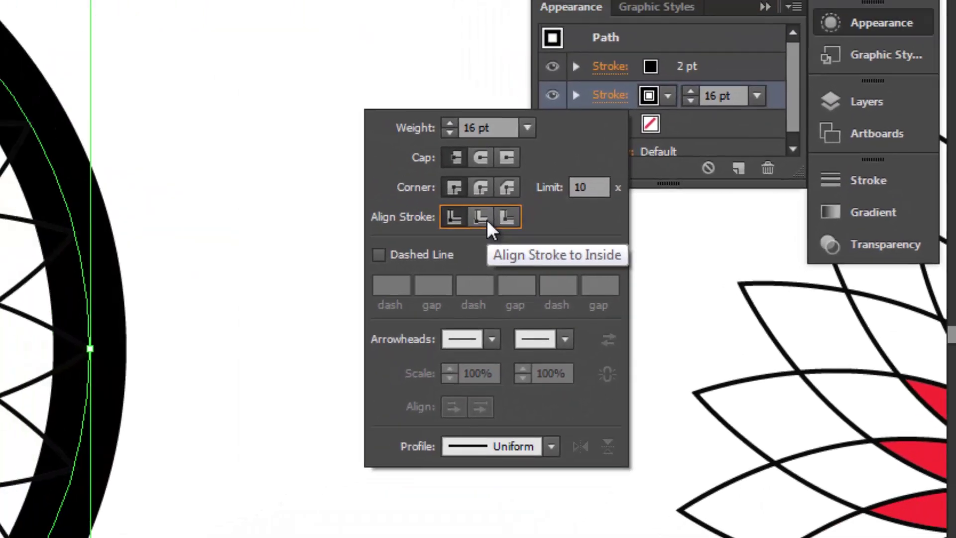
click(265, 201)
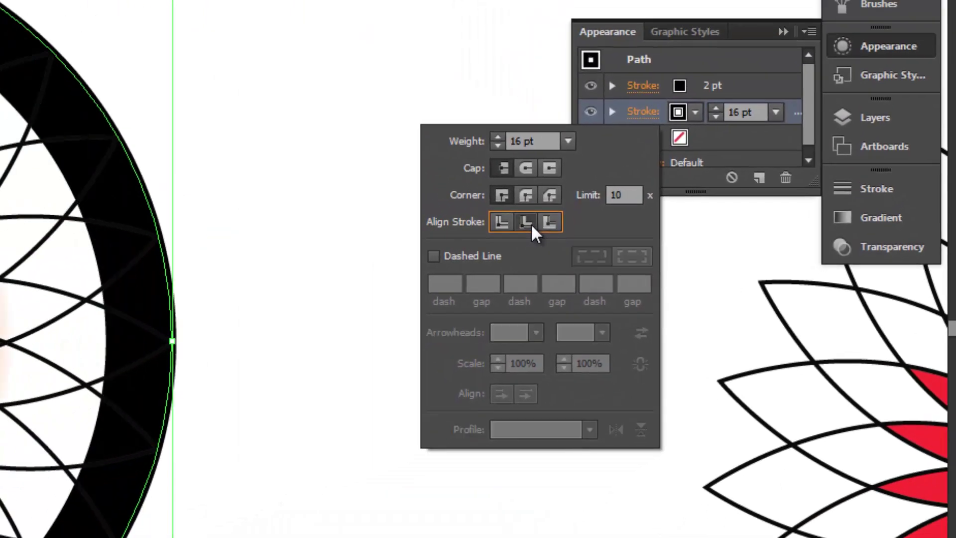
click(558, 222)
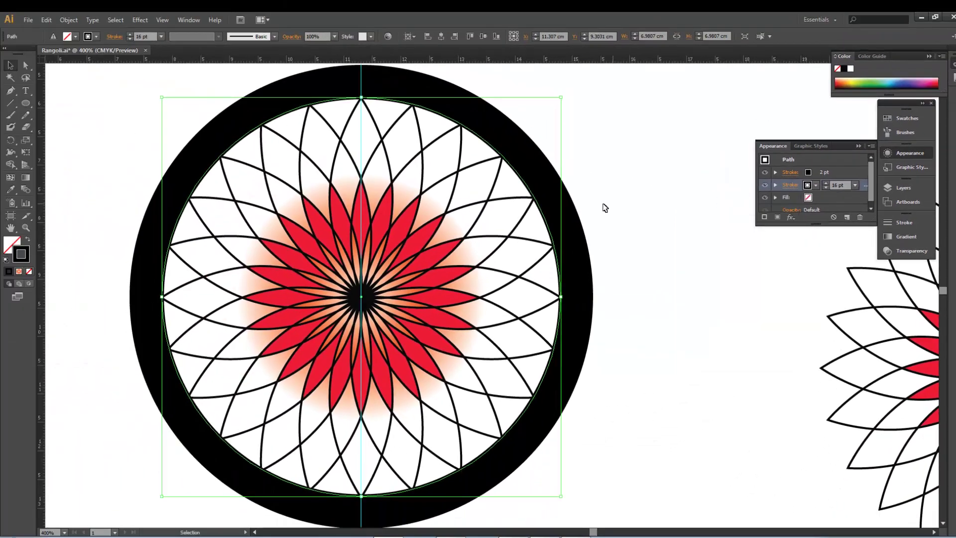
click(815, 184)
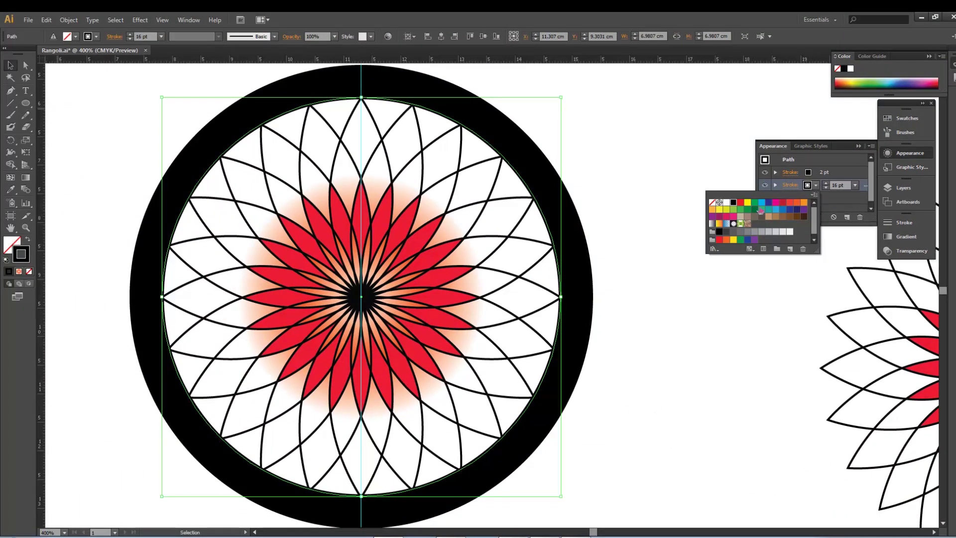
click(712, 210)
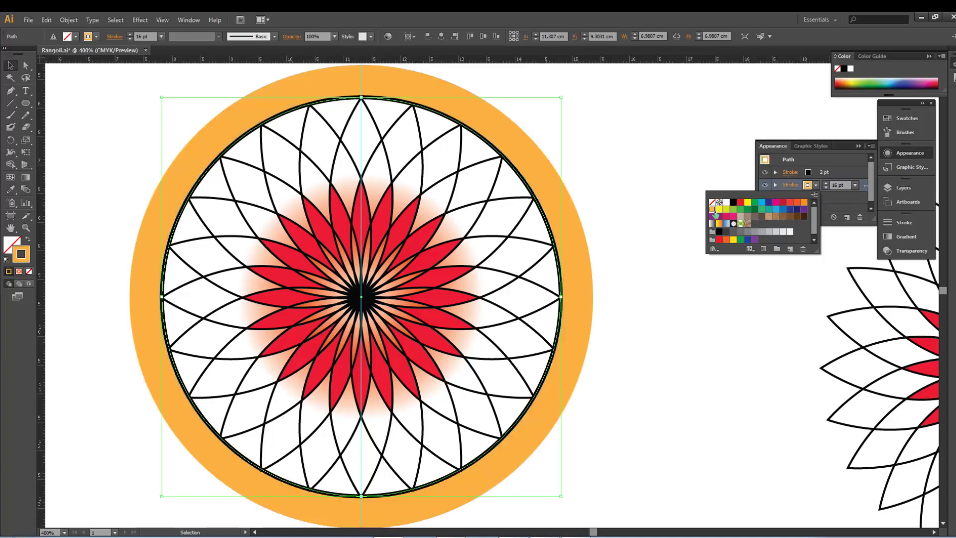
click(630, 154)
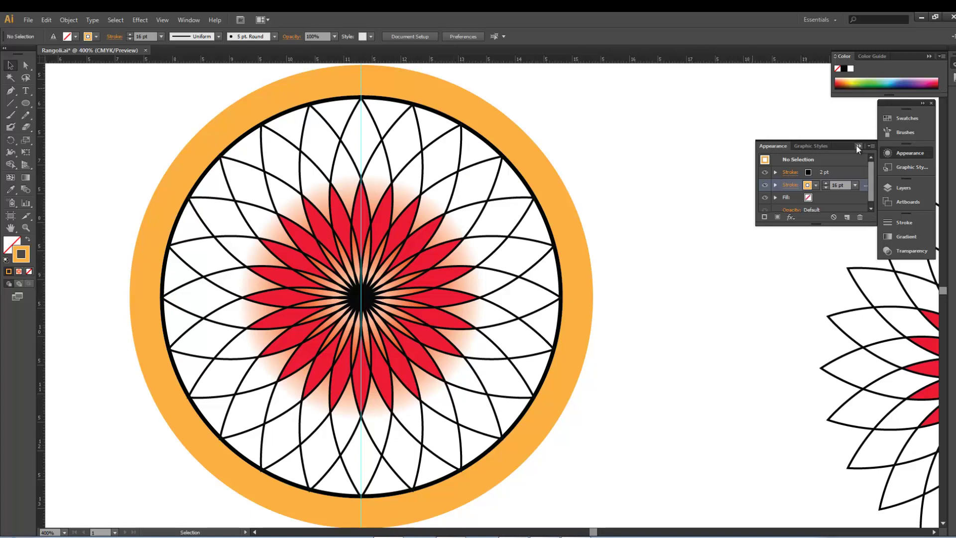
click(857, 145)
Step: Make the Flow layer active and switch to the Live Paint Bucket
click(910, 189)
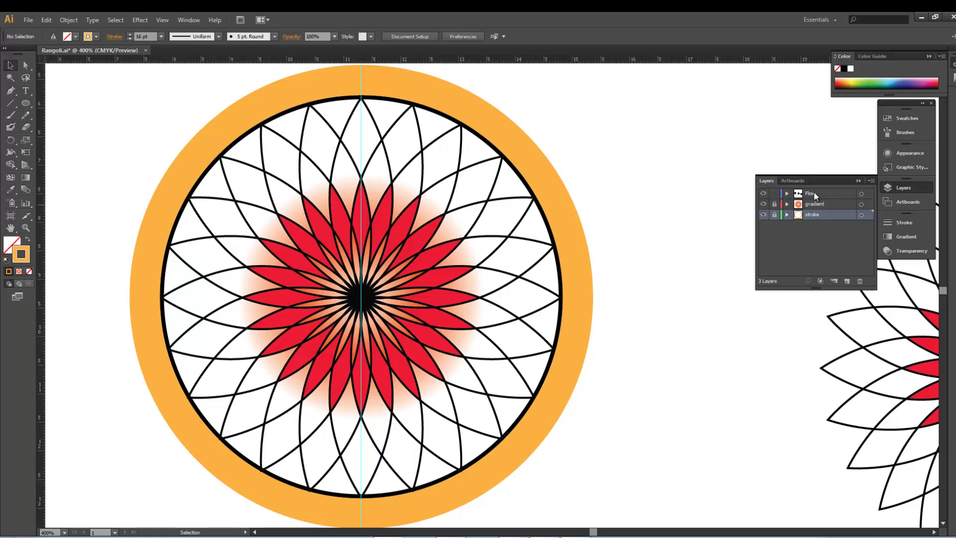
click(815, 194)
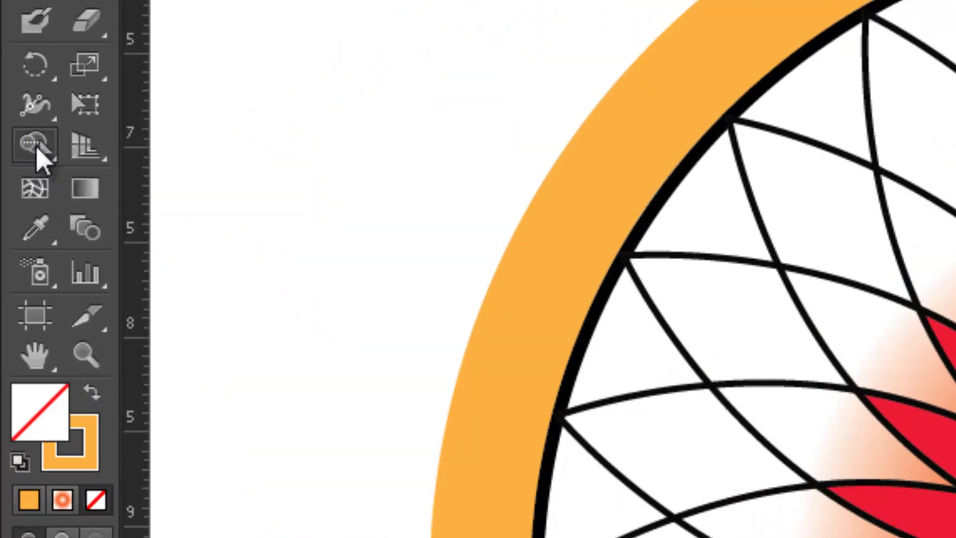
click(41, 158)
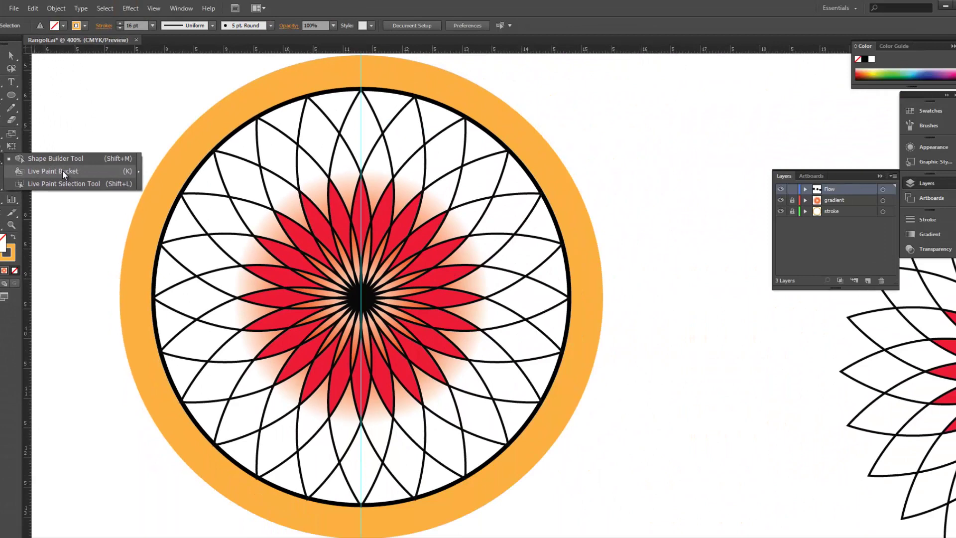
click(63, 171)
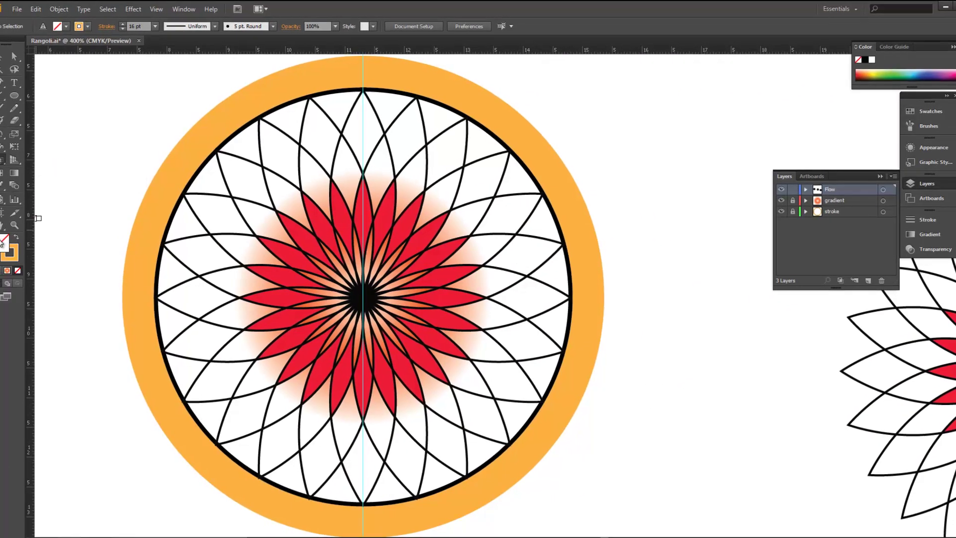
Step: Paint alternate outer-ring diamonds dark blue
double_click(8, 243)
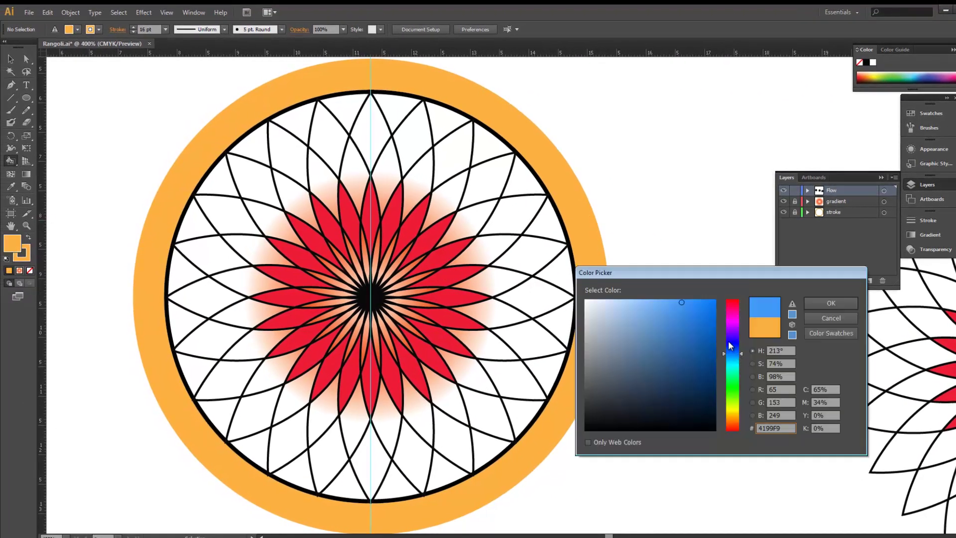
key(Return)
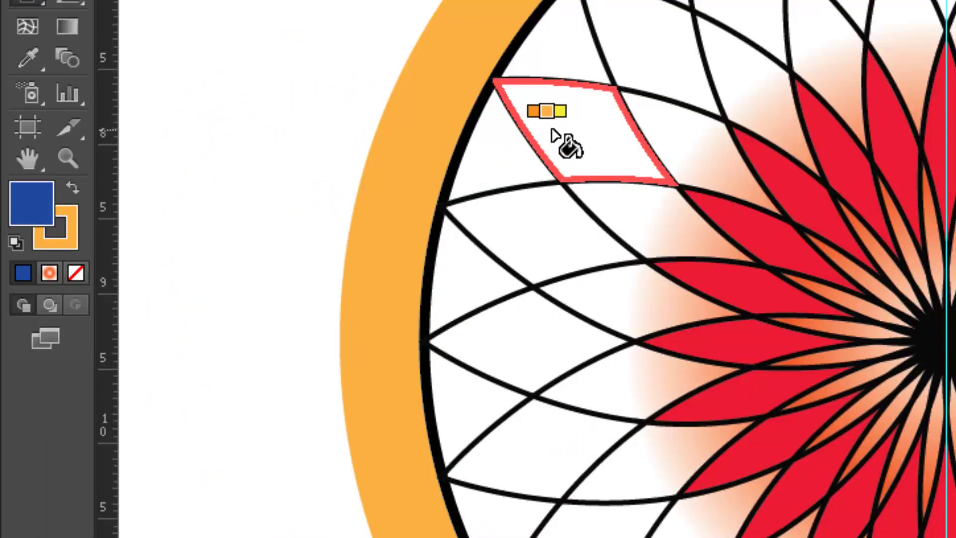
click(552, 130)
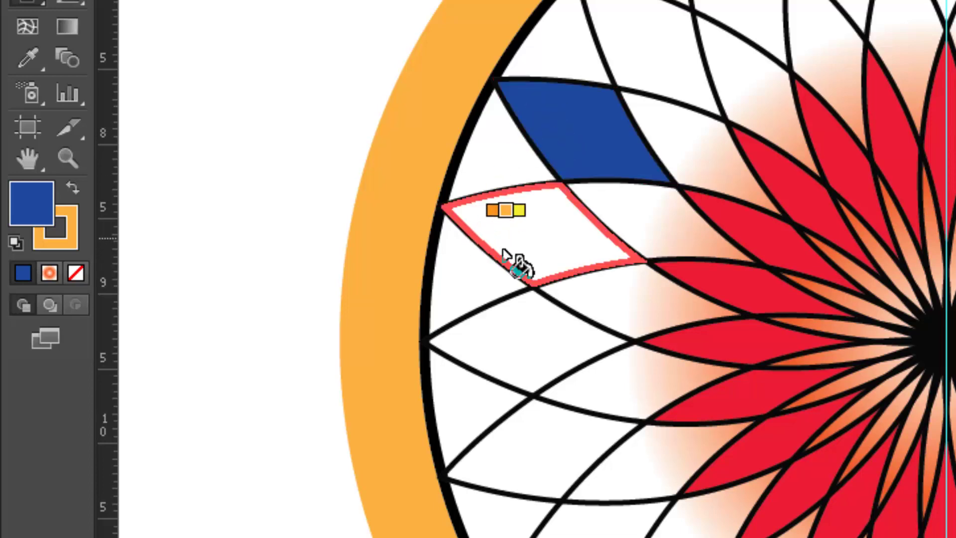
mouse_move(511, 230)
mouse_down()
mouse_move(224, 393)
mouse_move(258, 422)
mouse_move(489, 442)
mouse_move(551, 318)
mouse_move(551, 257)
mouse_move(507, 164)
mouse_move(393, 117)
mouse_move(327, 114)
mouse_up()
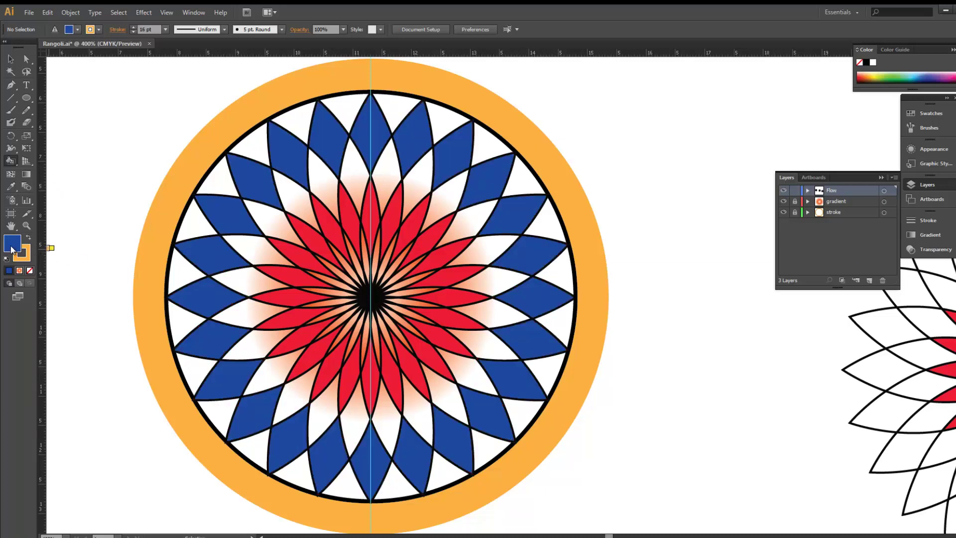
Step: Live Paint every middle-ring diamond with green 27AA07
double_click(11, 249)
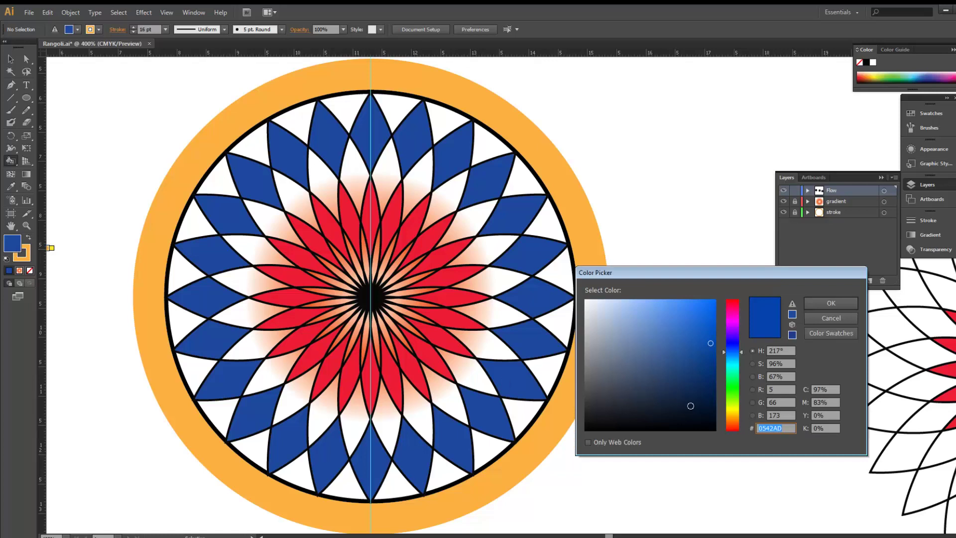
click(734, 391)
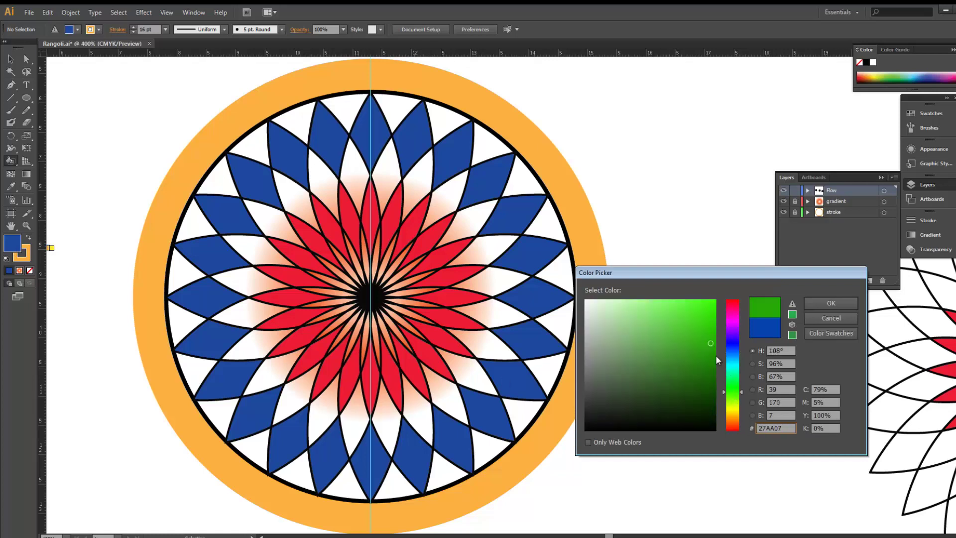
click(831, 303)
click(282, 229)
click(254, 251)
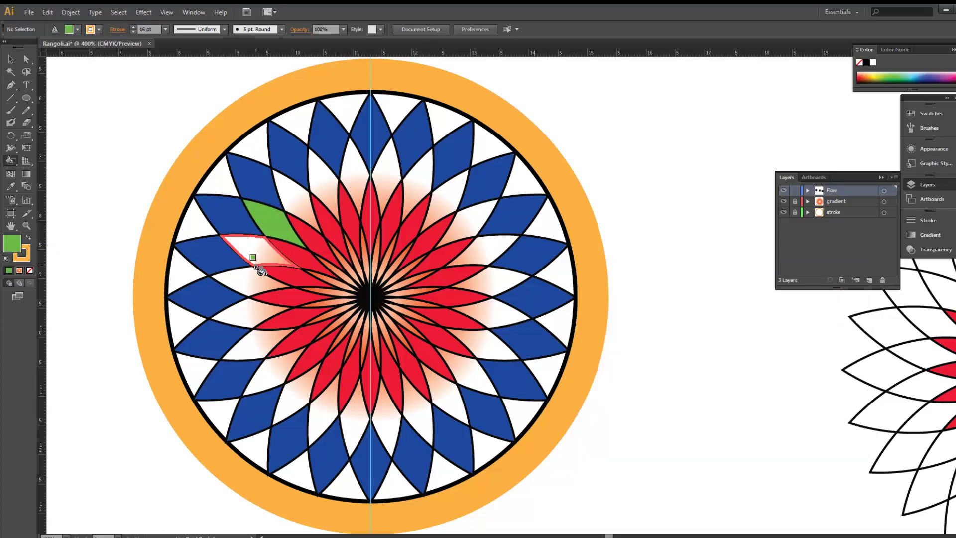
click(246, 279)
click(252, 315)
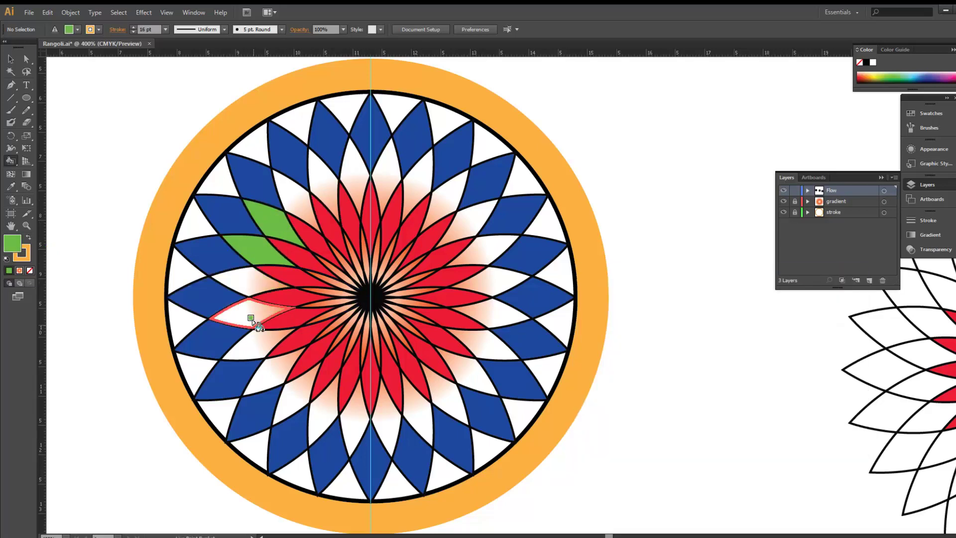
click(262, 341)
click(279, 371)
click(302, 393)
mouse_move(329, 411)
mouse_down()
mouse_move(438, 395)
mouse_move(487, 288)
mouse_move(465, 213)
mouse_move(363, 186)
mouse_move(294, 210)
mouse_up()
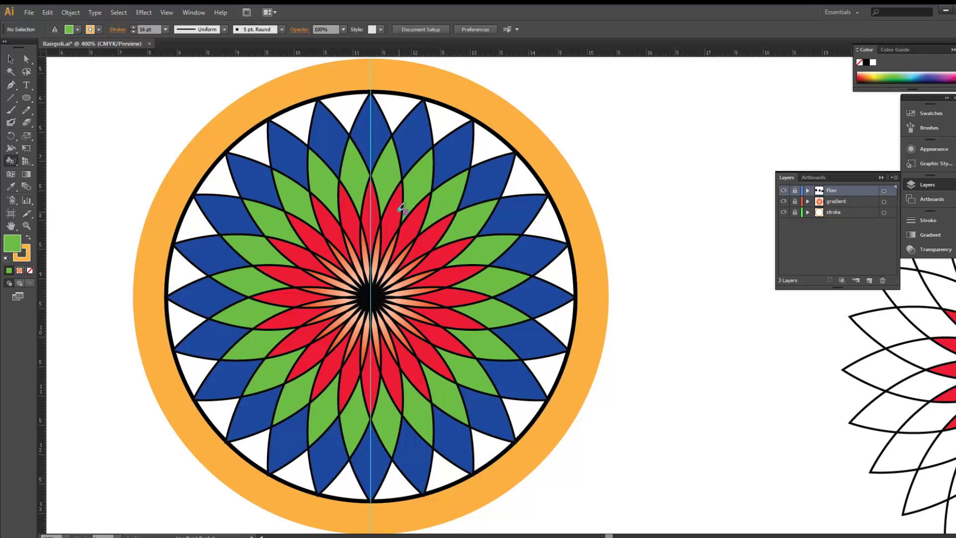
drag(387, 145, 441, 305)
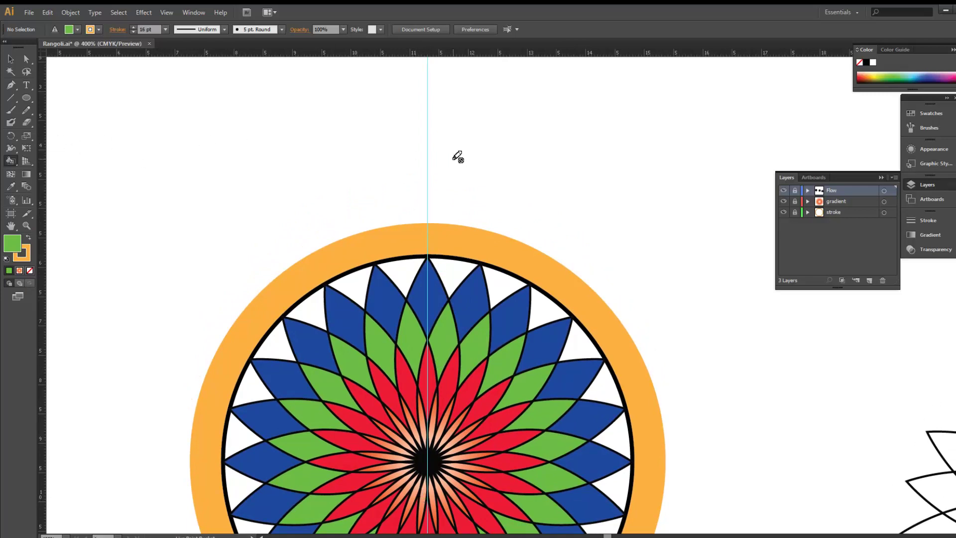
Step: On a new Layer 4, pen a curve from the centre guide bending down-right
click(11, 86)
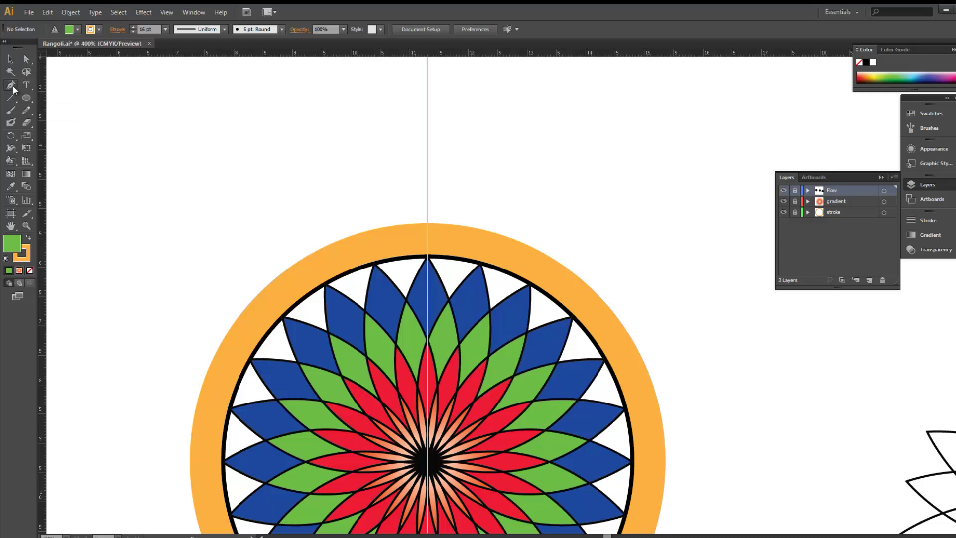
click(869, 281)
drag(843, 189, 846, 242)
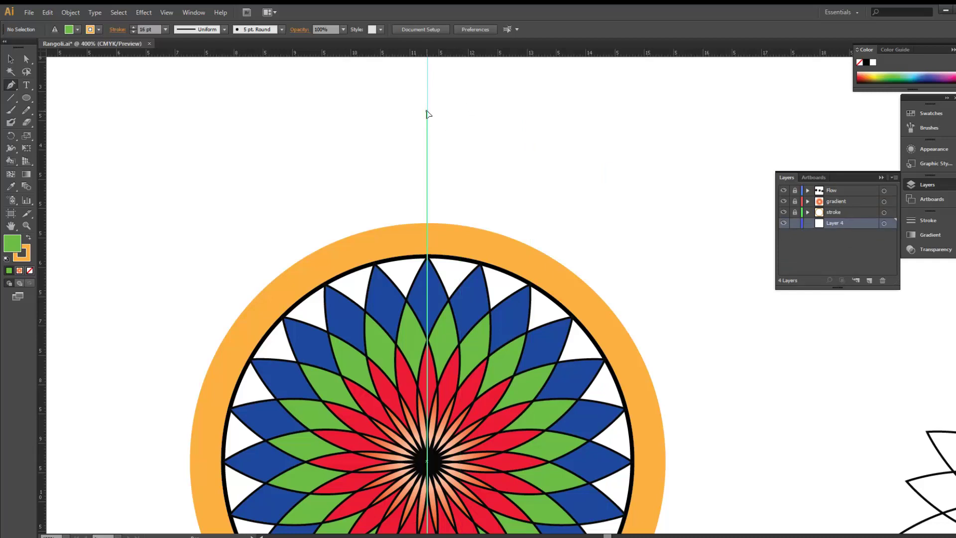
drag(427, 111, 427, 167)
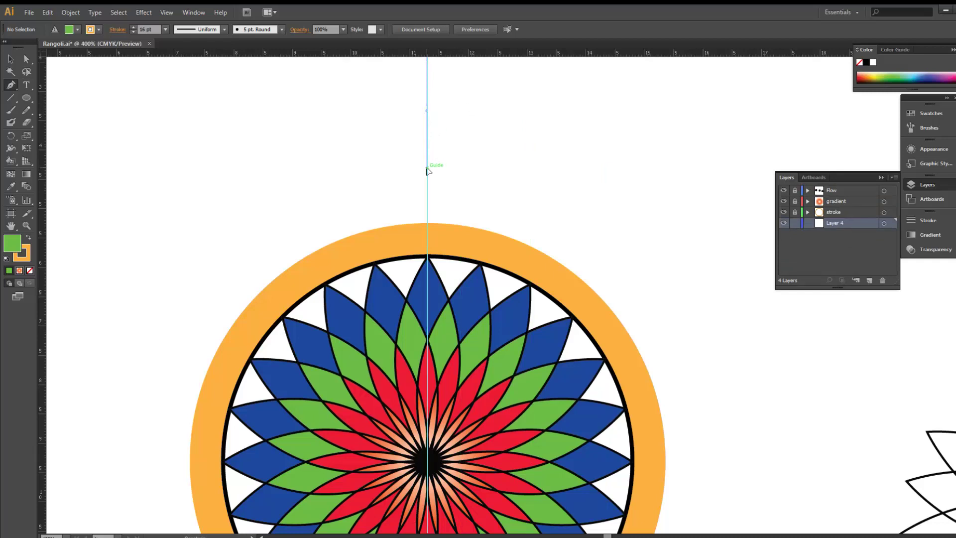
drag(516, 216, 516, 277)
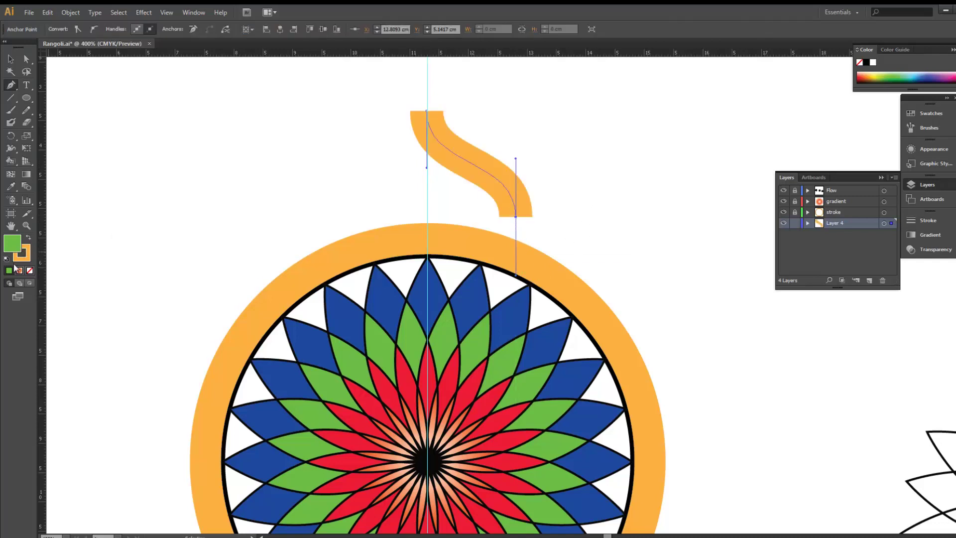
Step: Give the curve a black stroke at 1 pt weight
double_click(22, 253)
click(590, 427)
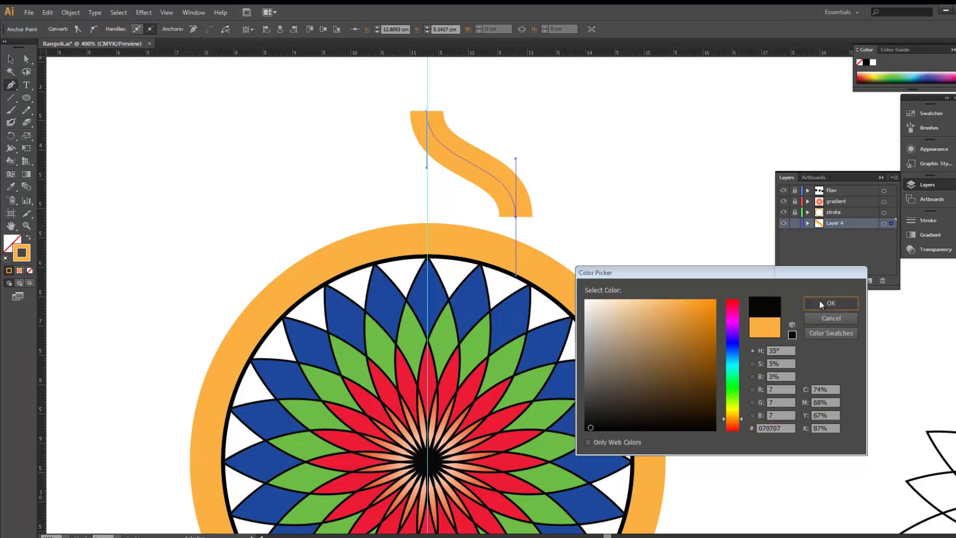
click(820, 302)
key(b)
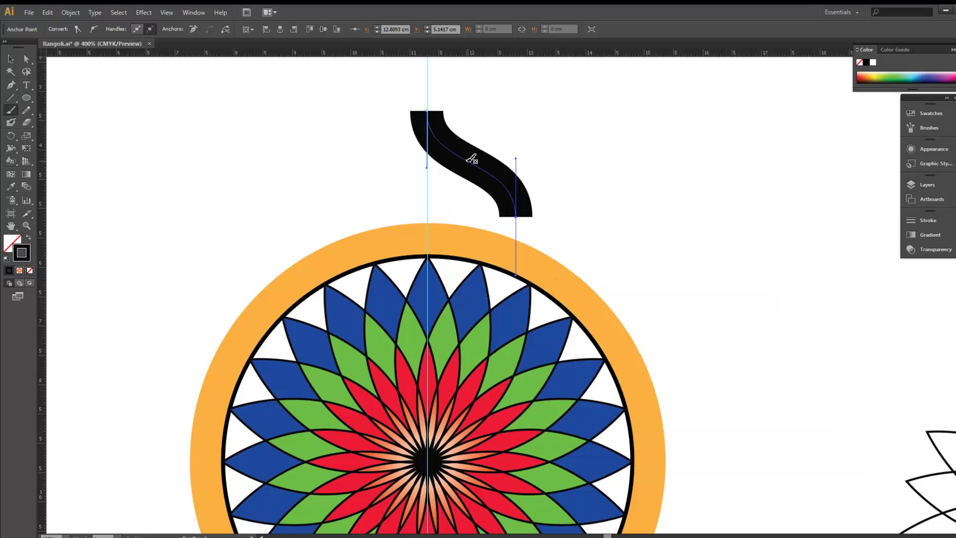
click(928, 220)
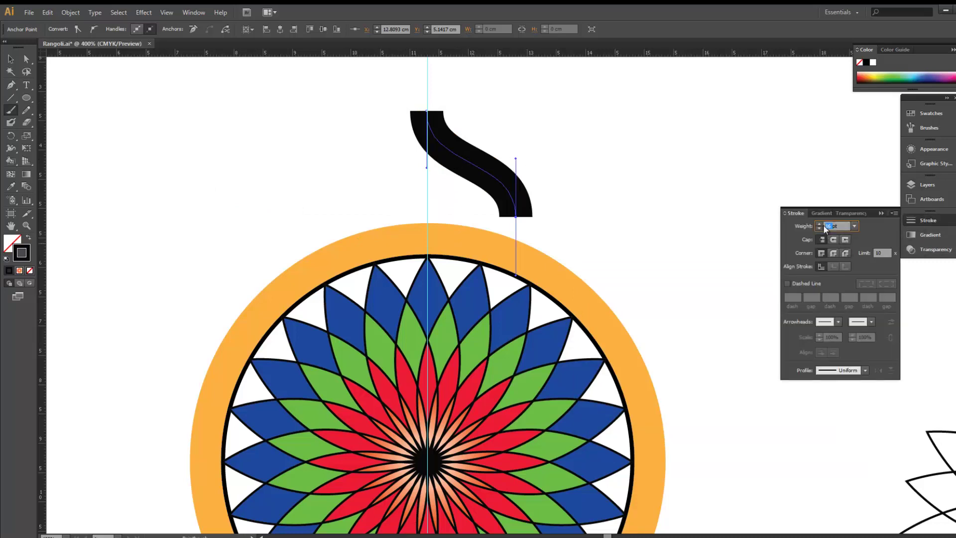
ctrl+click(538, 184)
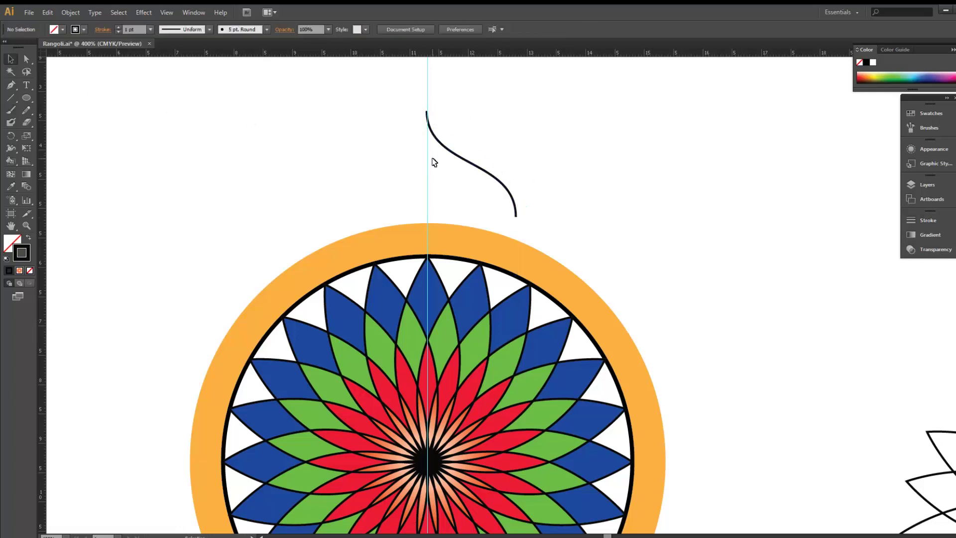
click(450, 155)
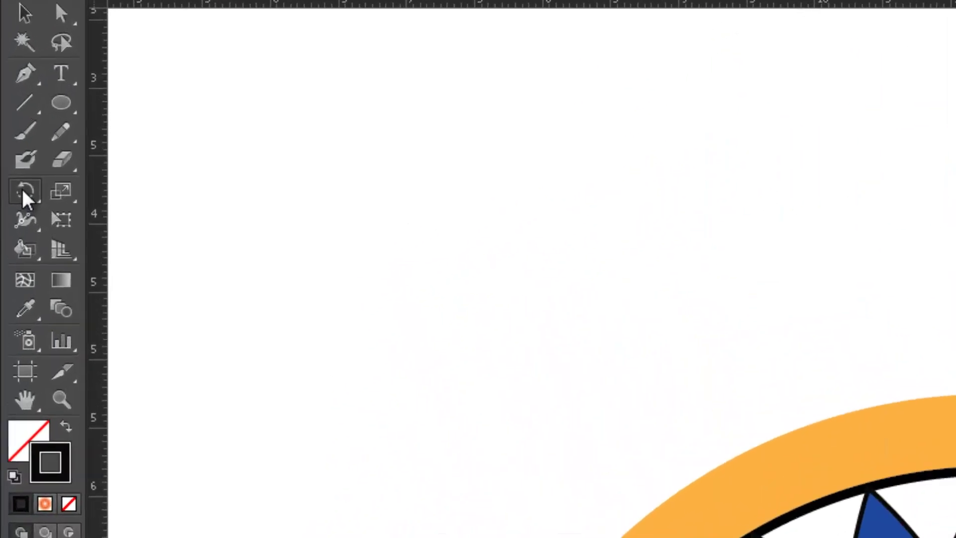
Step: Reflect a copy of the curve across a vertical axis
click(22, 190)
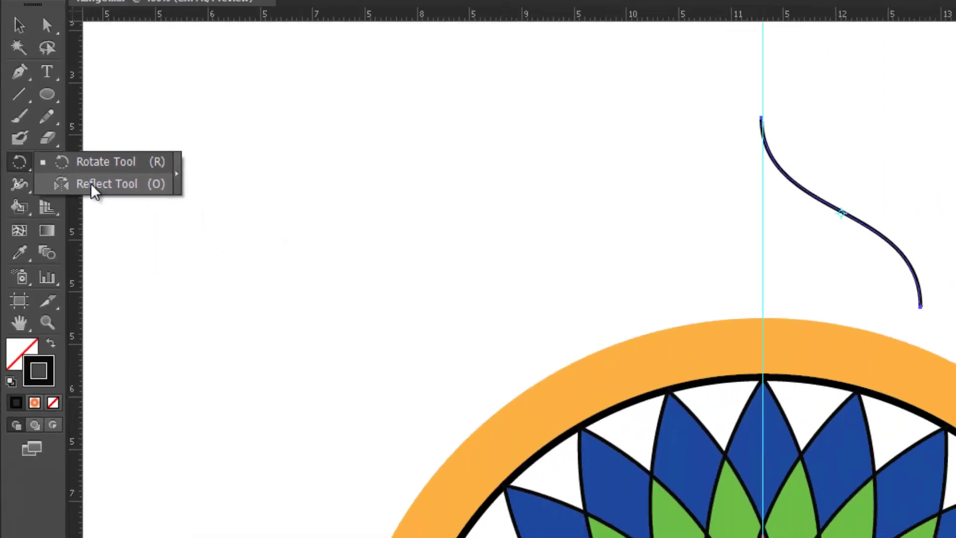
click(46, 138)
double_click(11, 126)
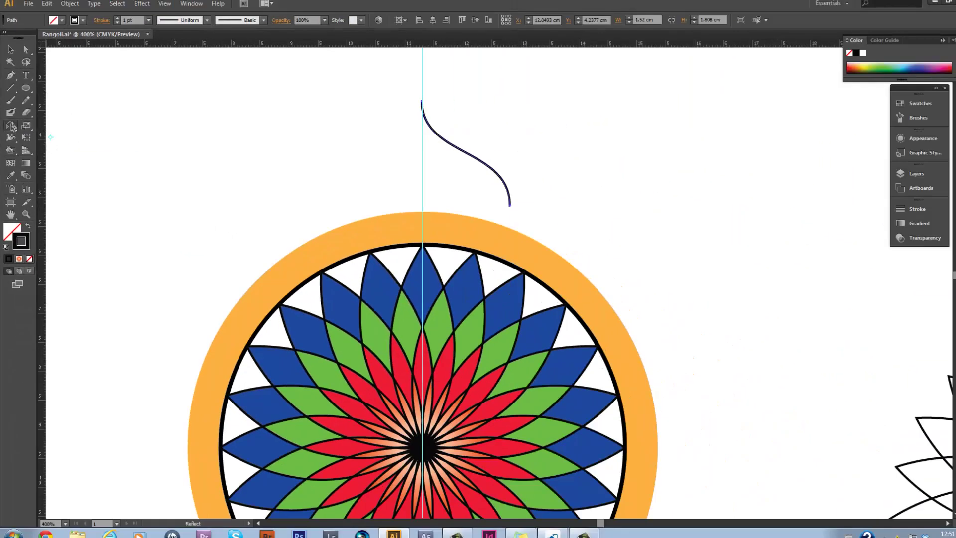
click(576, 288)
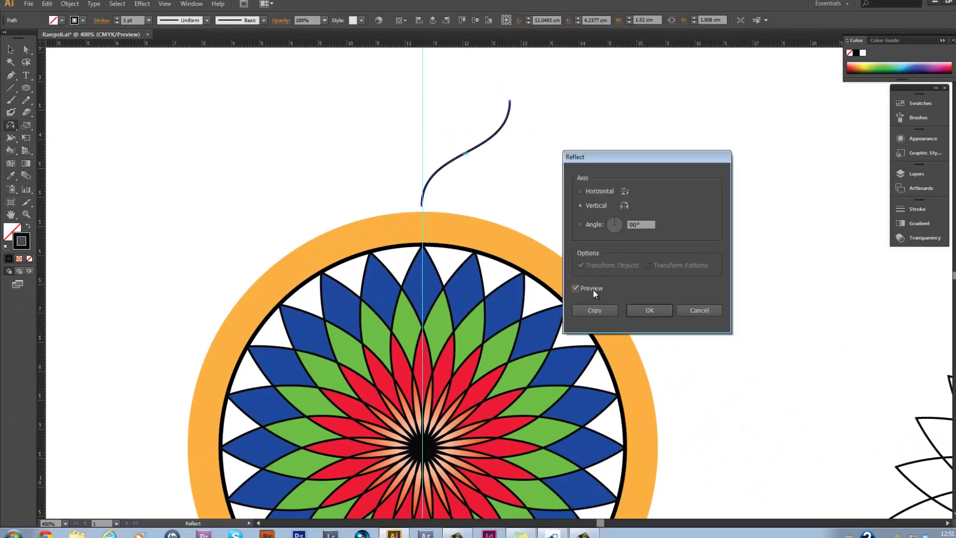
click(614, 309)
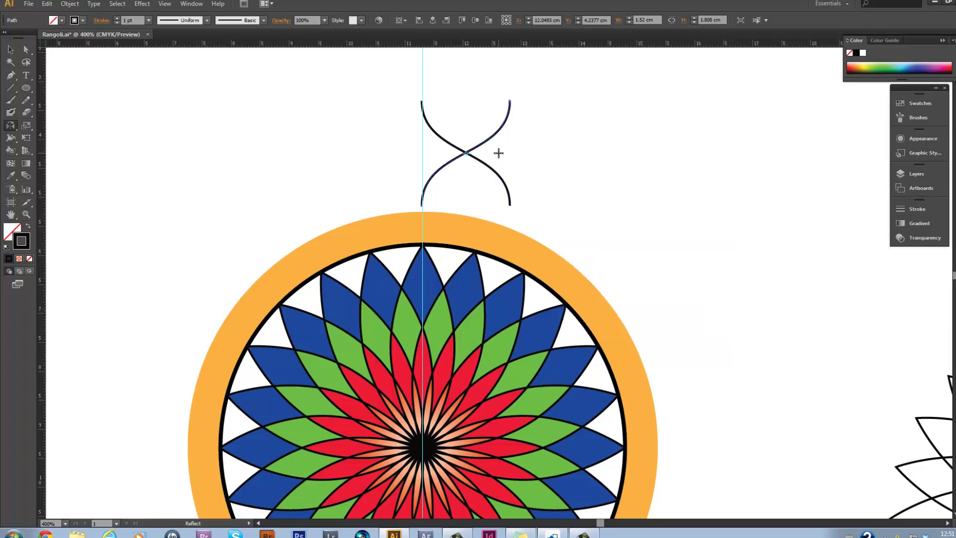
Step: Nudge the mirrored curve left with Shift+Left arrow
key(v)
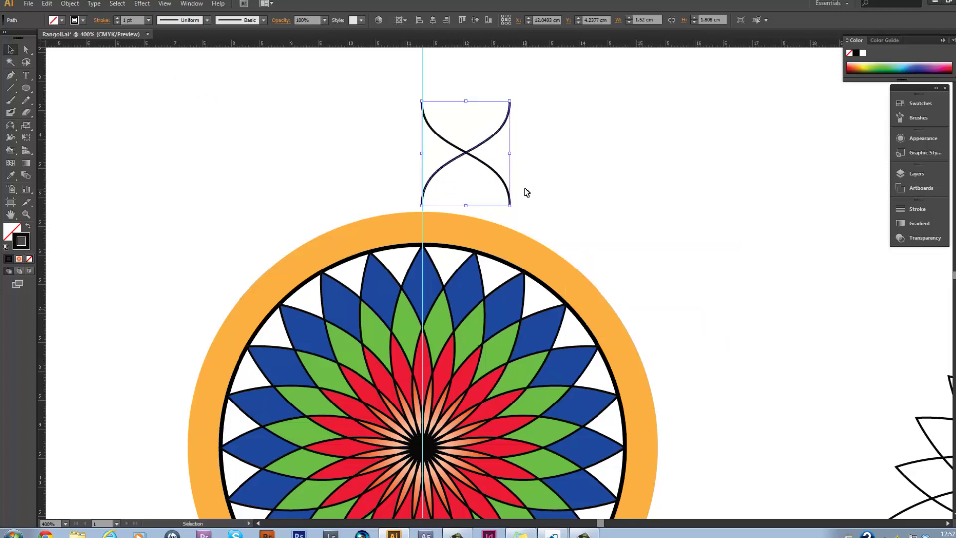
key(shift)
key(shift+Left)
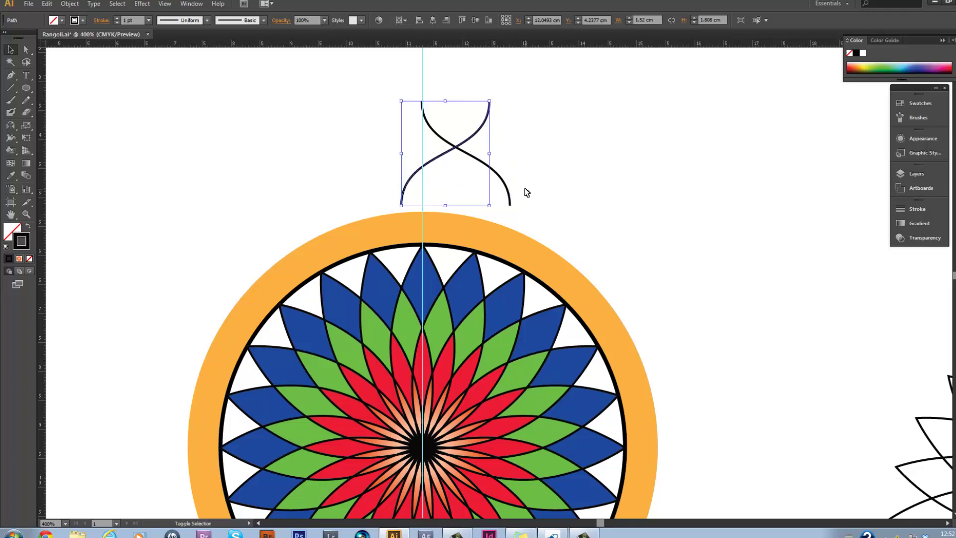
key(shift+Left)
key(shift+Left)
key(shift+Left)
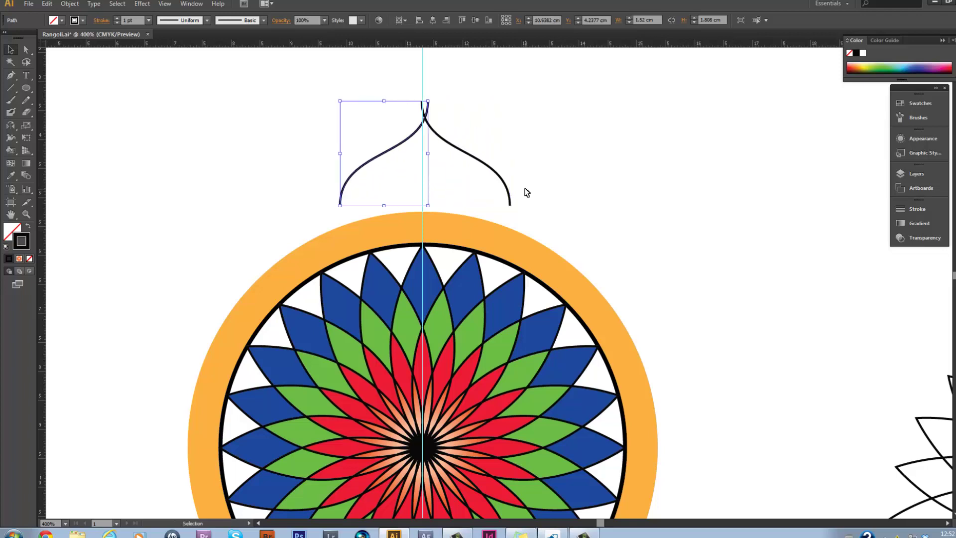
key(shift)
key(shift+Left)
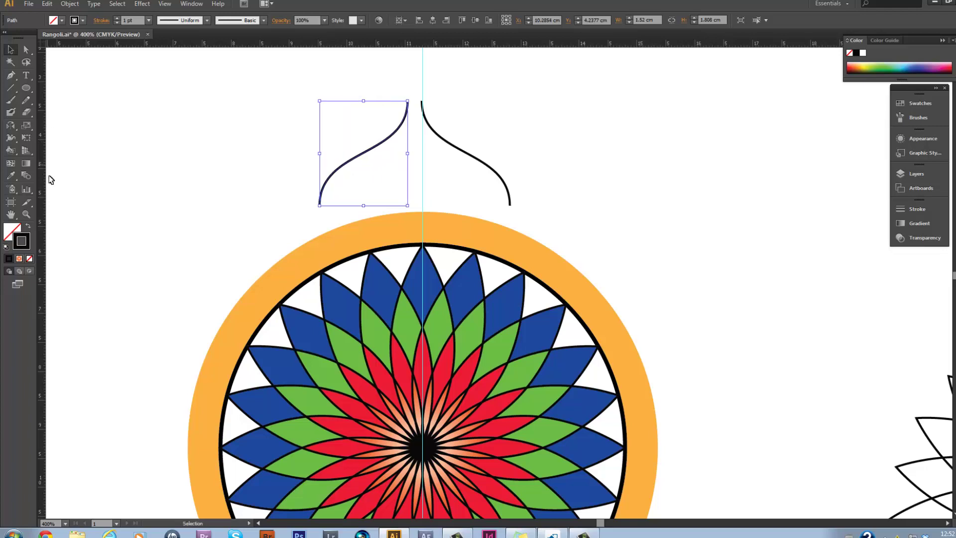
click(242, 157)
Step: Move the left curve right so its top meets the right curve's top on the centre guide
click(26, 215)
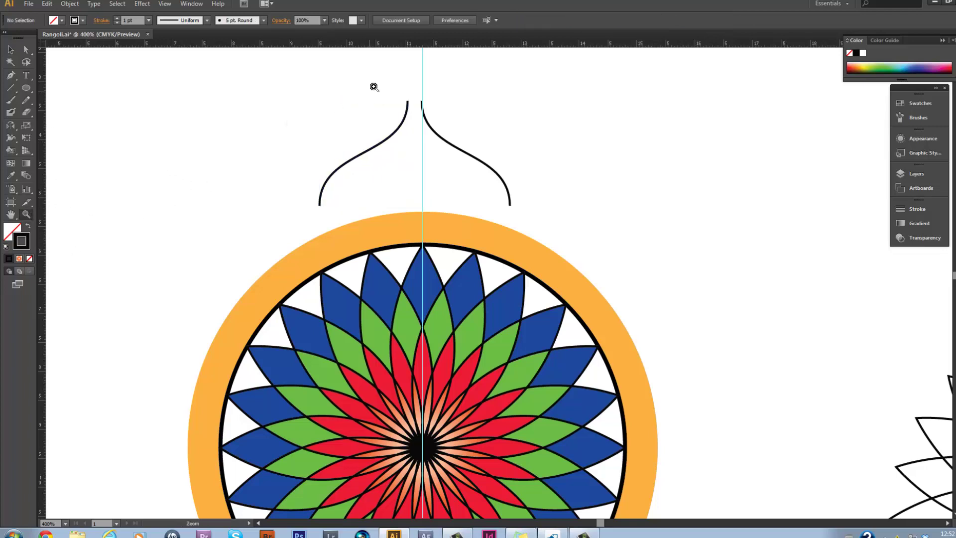
drag(375, 85, 518, 189)
key(v)
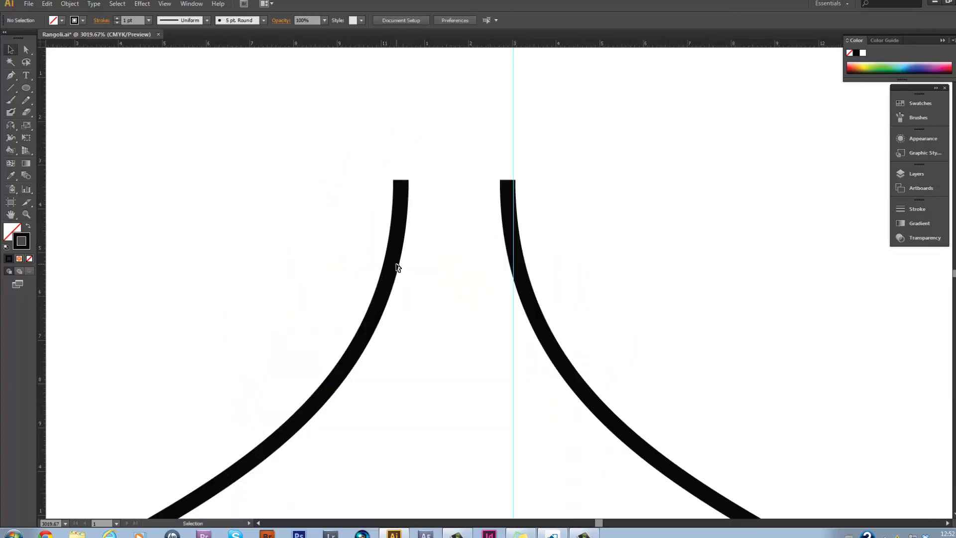
click(398, 222)
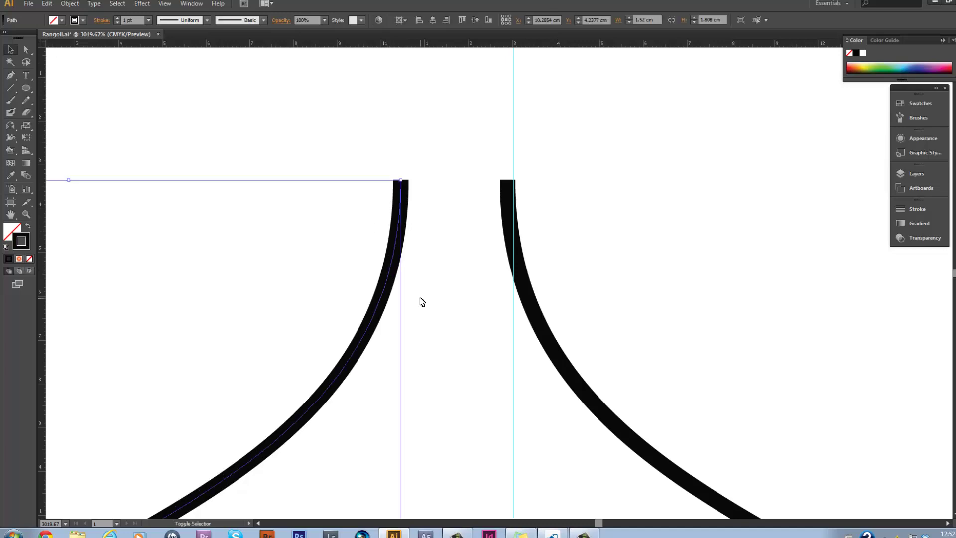
key(shift+Right)
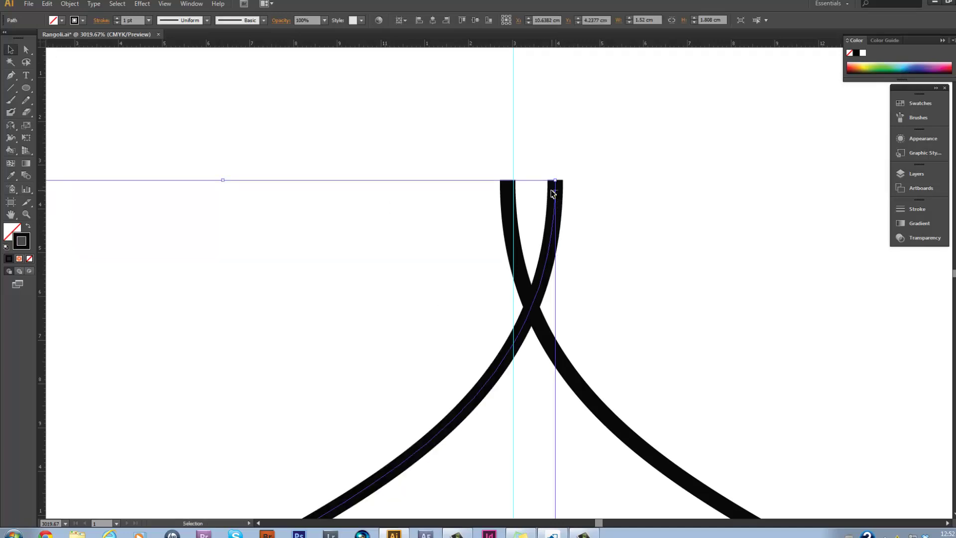
drag(546, 193, 496, 194)
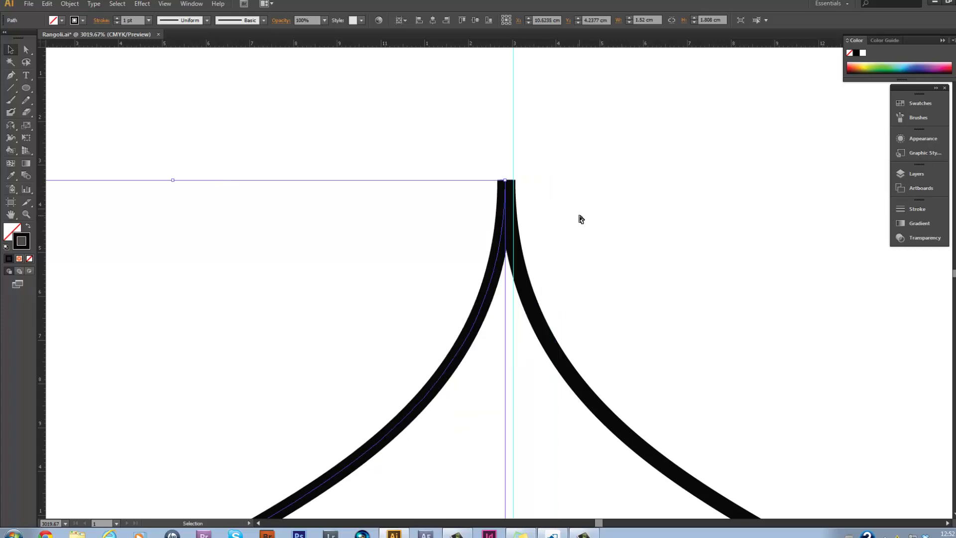
key(ctrl+minus)
key(ctrl+minus)
key(ctrl+minus)
key(ctrl+minus)
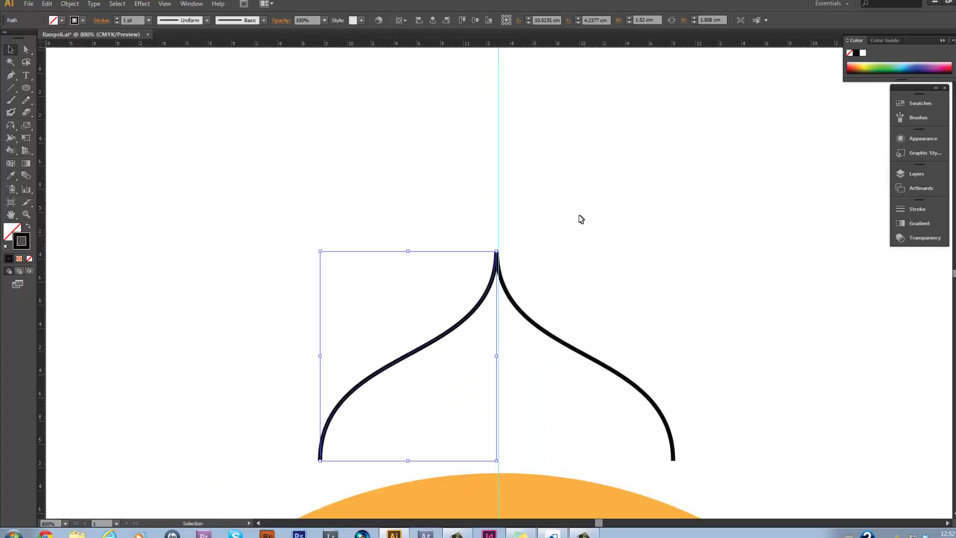
click(427, 250)
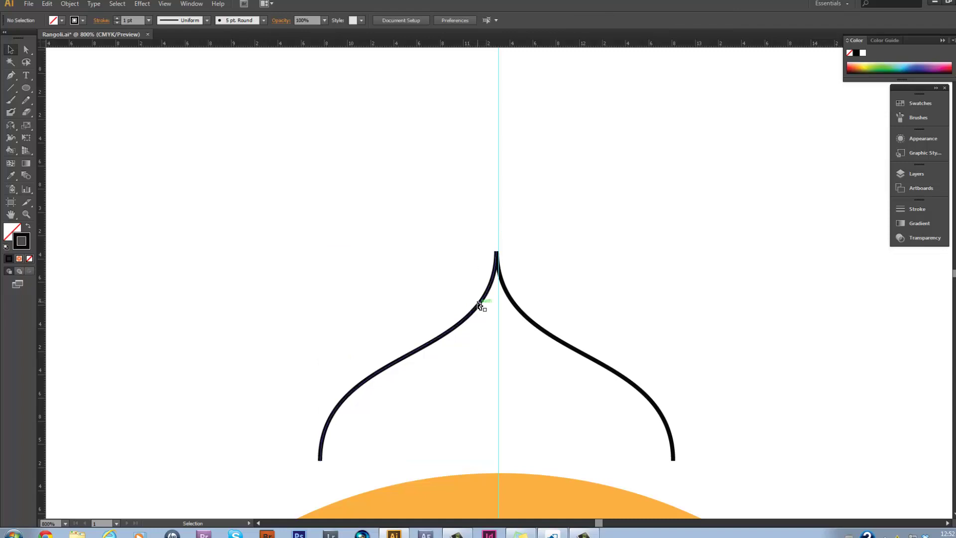
click(481, 304)
click(528, 317)
click(522, 313)
click(583, 293)
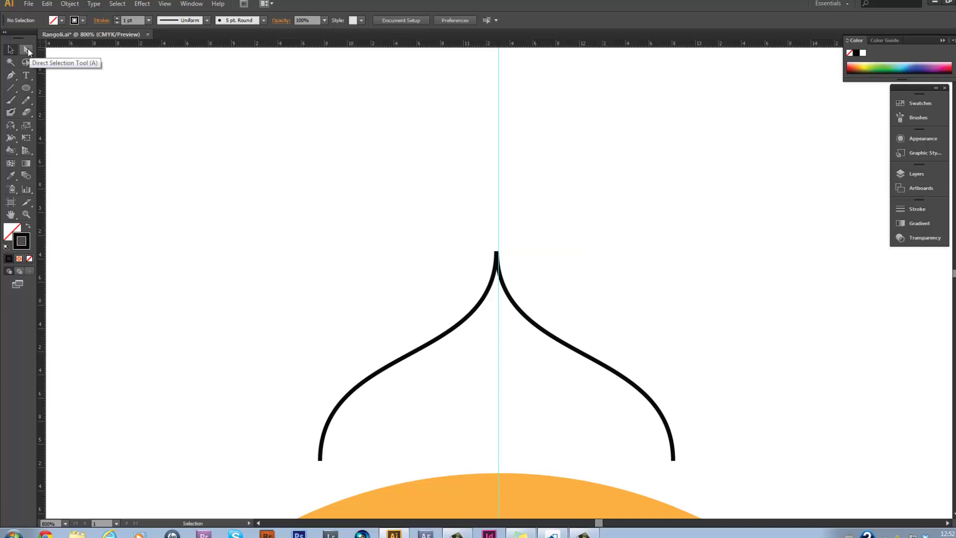
Step: Average and join the two curves' top anchors into one pointed dome tip
click(27, 50)
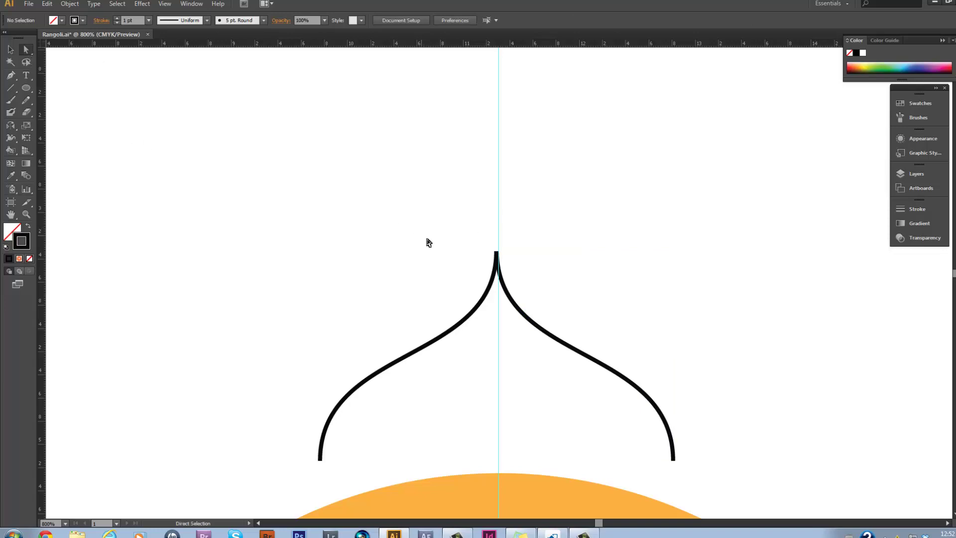
drag(477, 239, 540, 286)
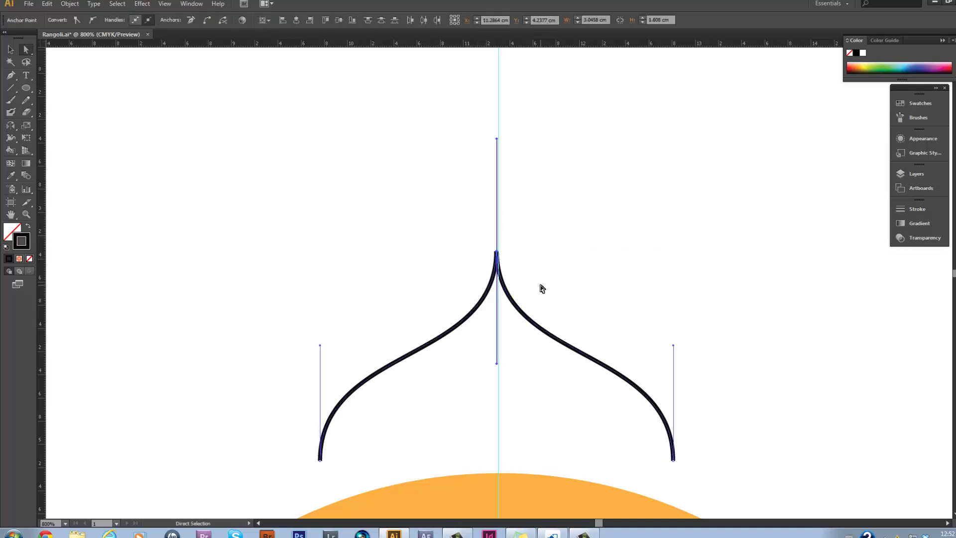
click(70, 4)
mouse_move(61, 213)
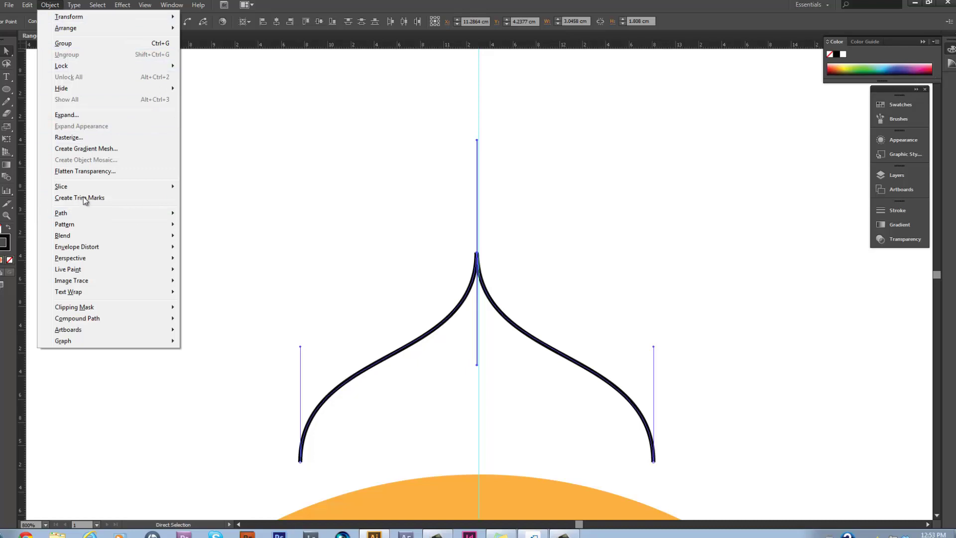
click(276, 129)
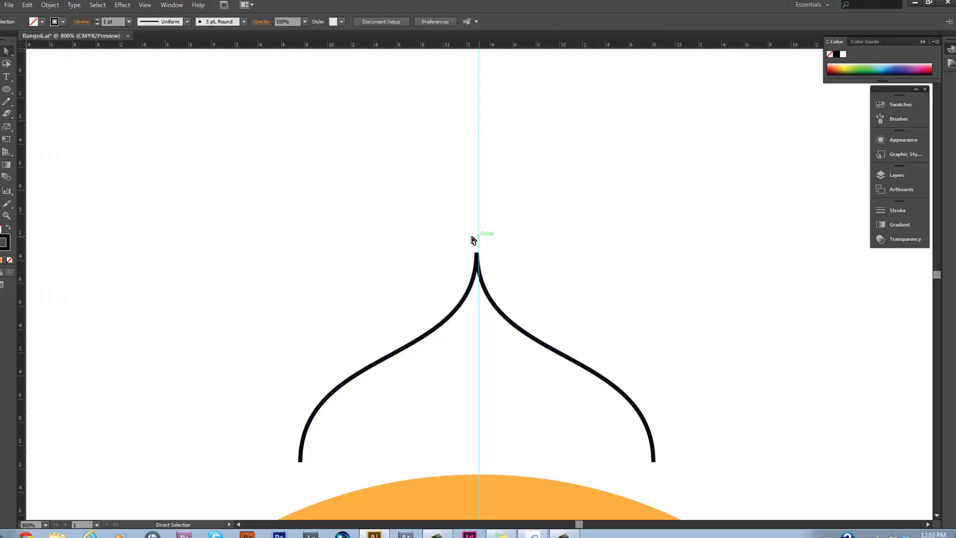
drag(460, 238, 503, 272)
key(ctrl+shift+alt+j)
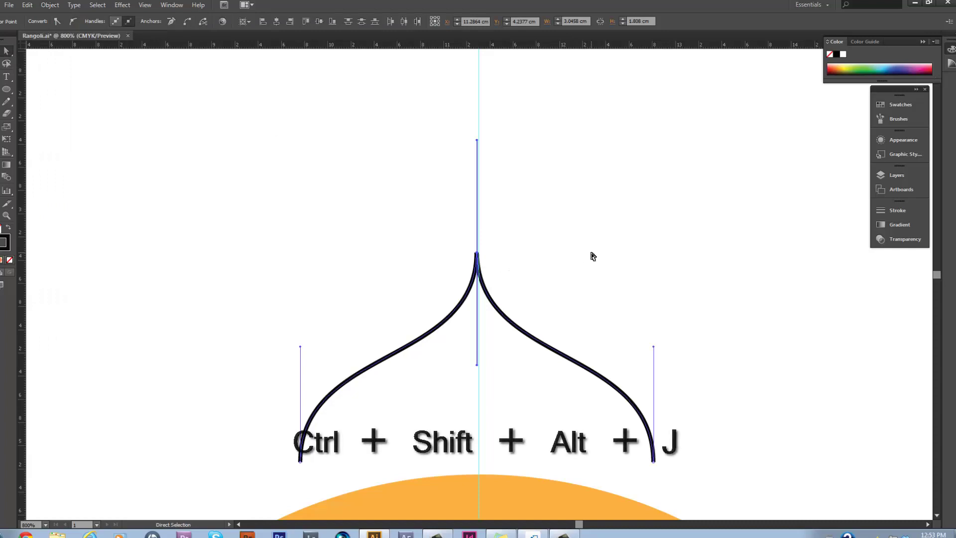
key(ctrl+shift+alt+j)
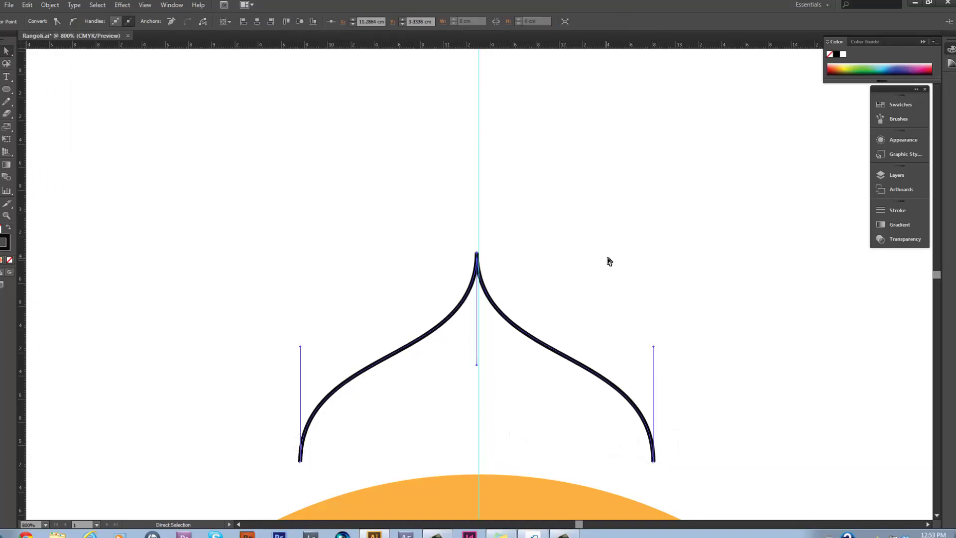
Step: Select the joined dome outline, undo an accidental move, and zoom out
click(611, 260)
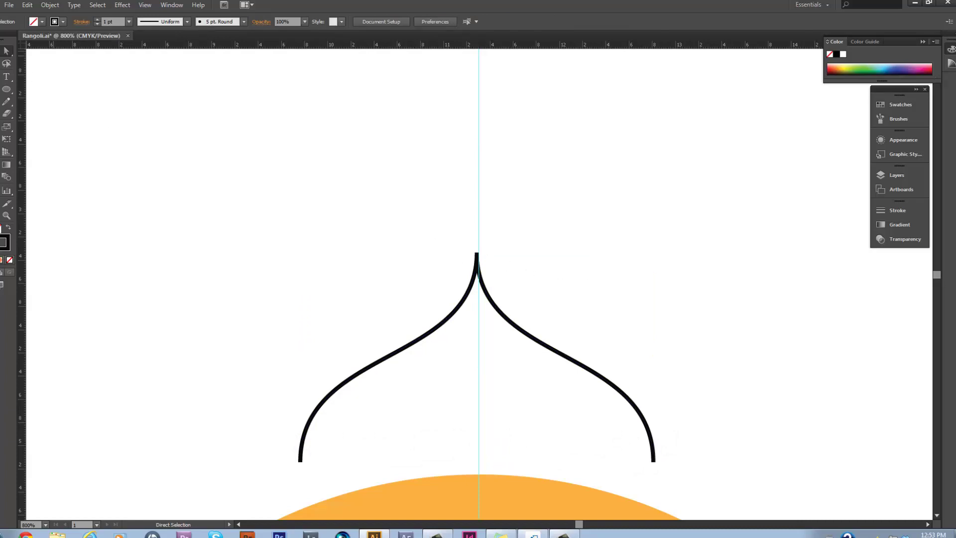
key(v)
click(476, 257)
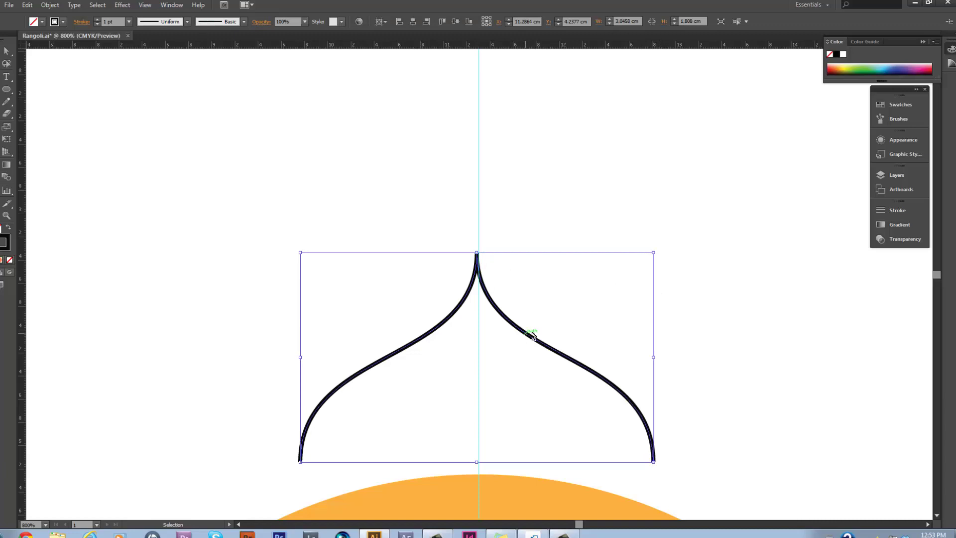
drag(532, 336, 632, 323)
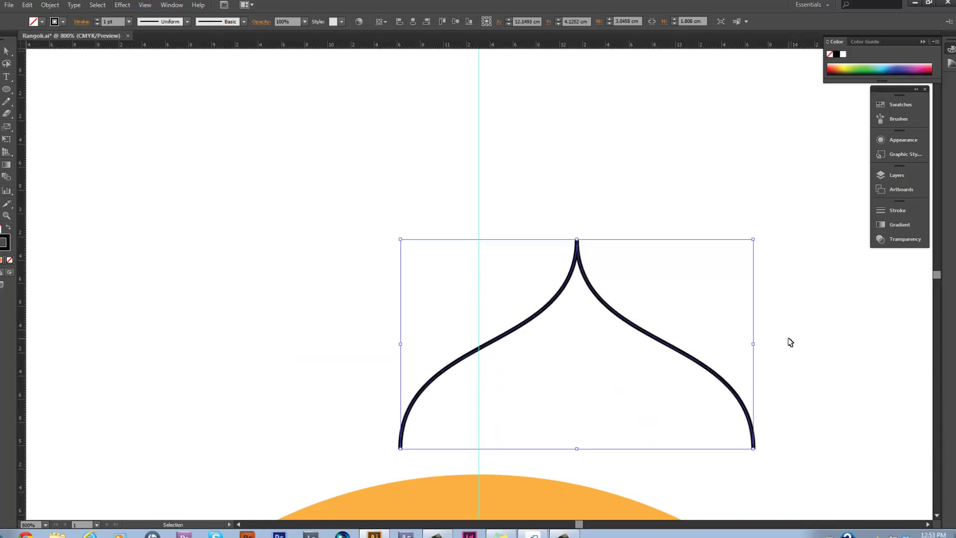
key(ctrl+z)
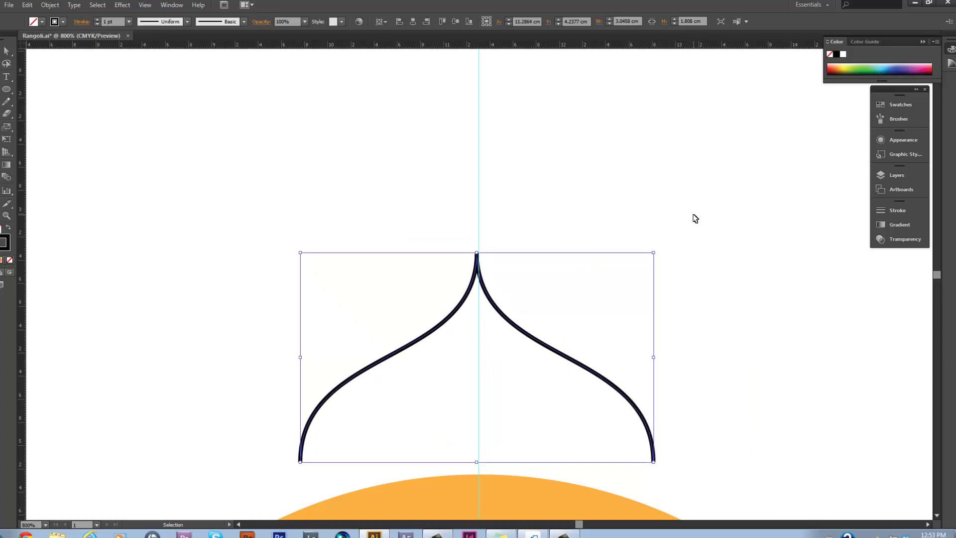
key(ctrl+minus)
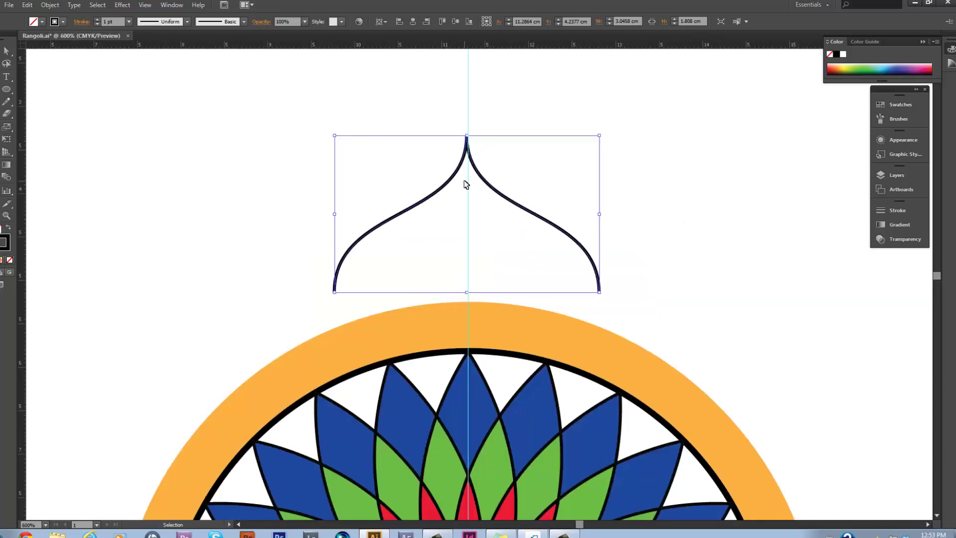
click(50, 5)
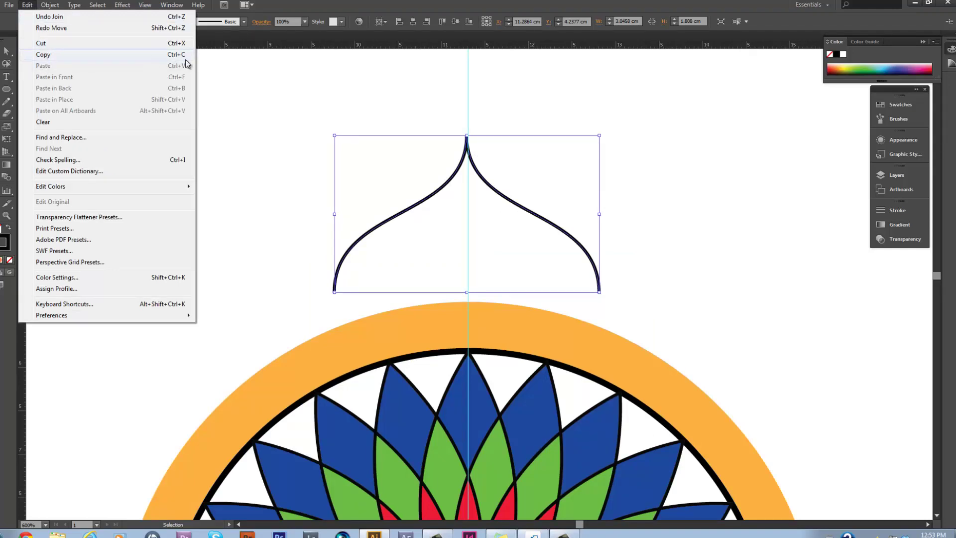
click(222, 65)
Step: Copy the dome, shrink it to 2.3642 cm wide, and nudge it up inside the original
click(493, 186)
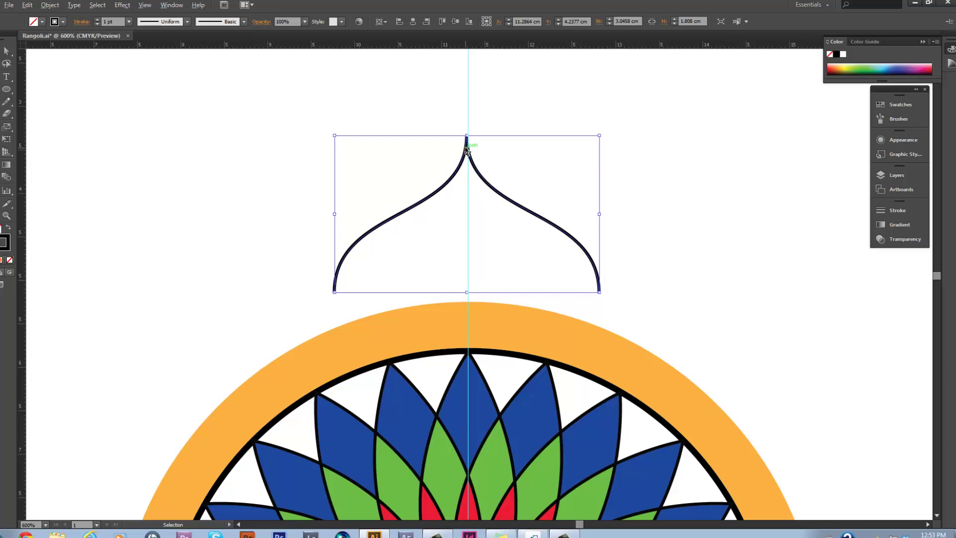
drag(467, 149, 467, 183)
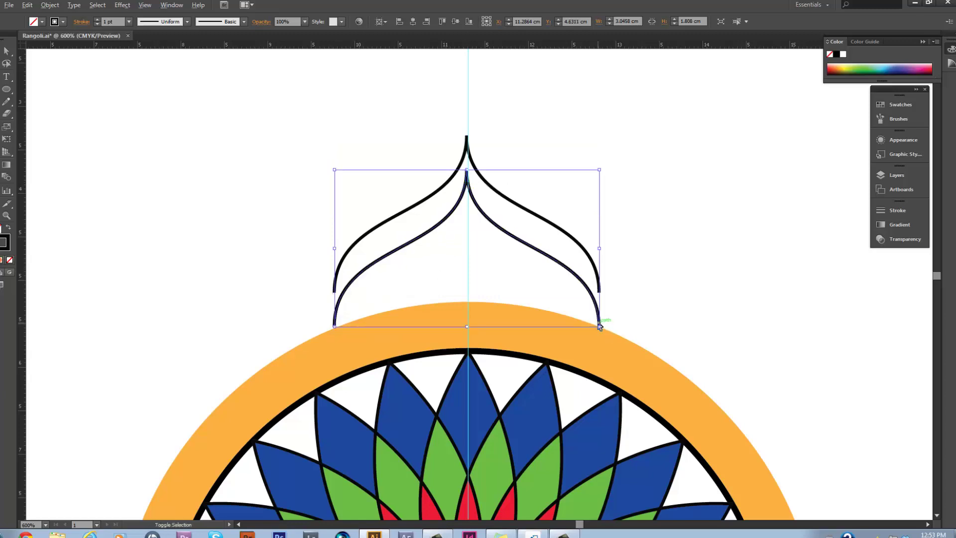
drag(600, 326, 594, 314)
click(706, 222)
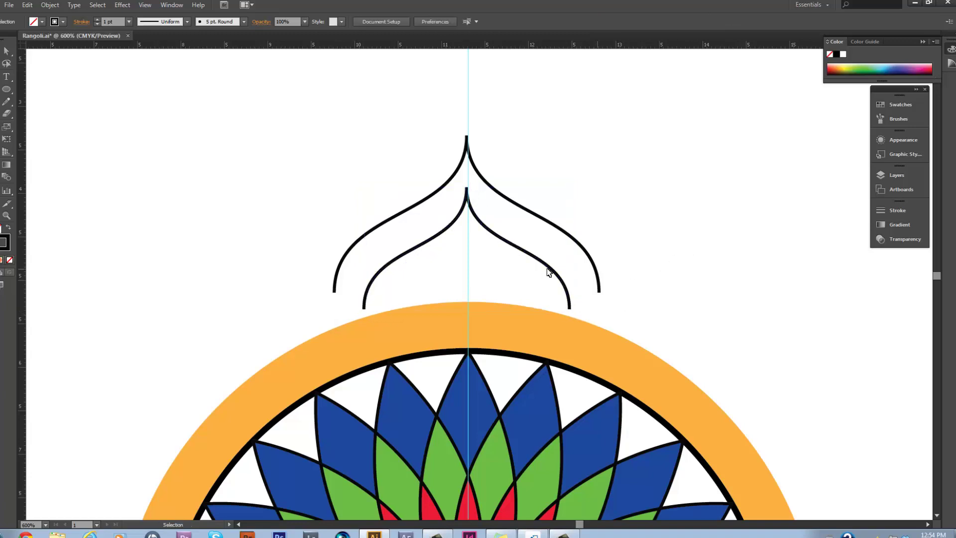
click(479, 256)
key(Up)
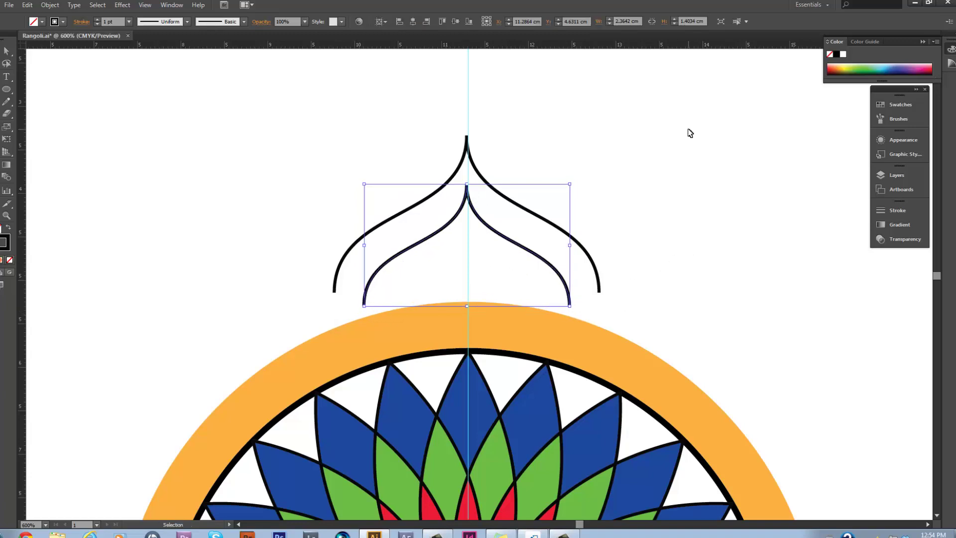
key(Up)
key(Up)
key(Up)
key(Up)
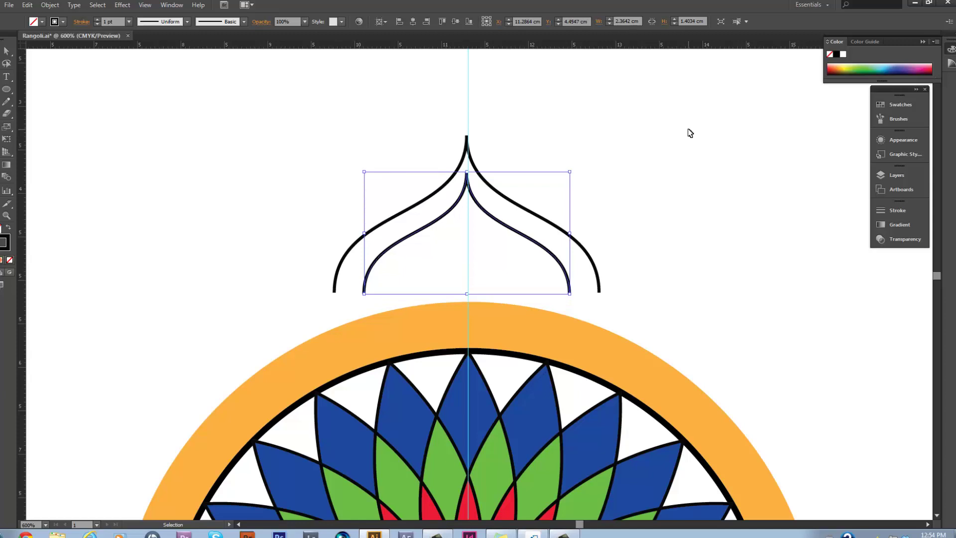
key(Up)
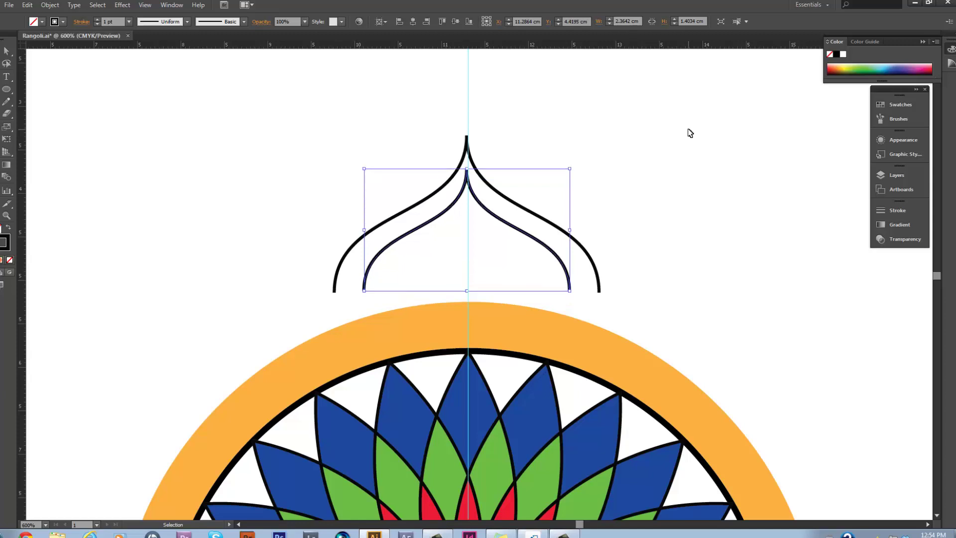
click(690, 133)
Step: Connect the inner and outer domes' left and right endpoints into one closed arch
key(p)
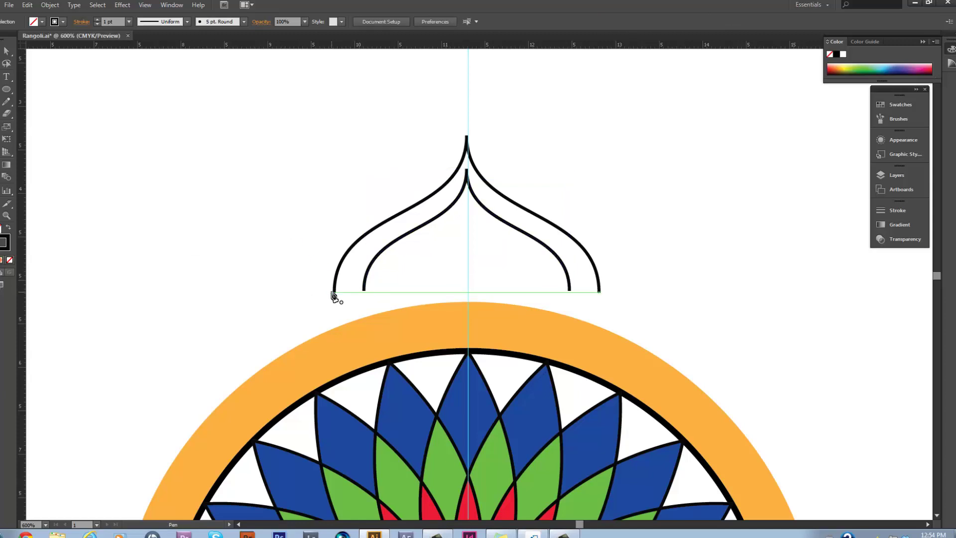
click(334, 292)
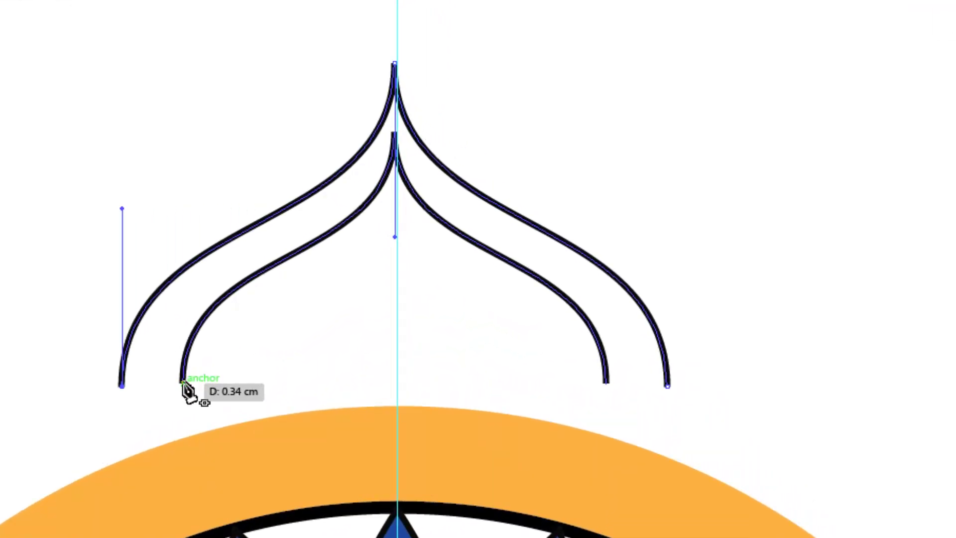
click(183, 384)
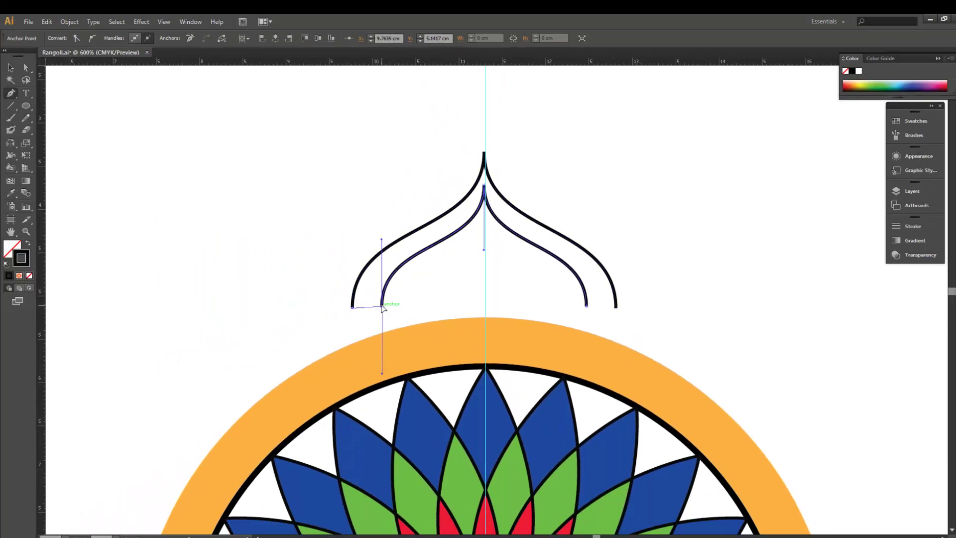
click(586, 306)
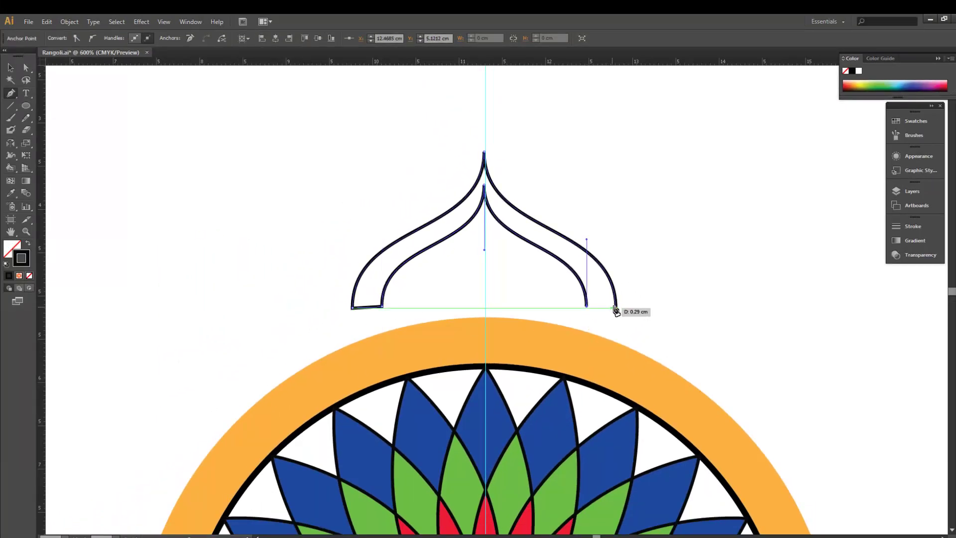
click(618, 311)
click(651, 259)
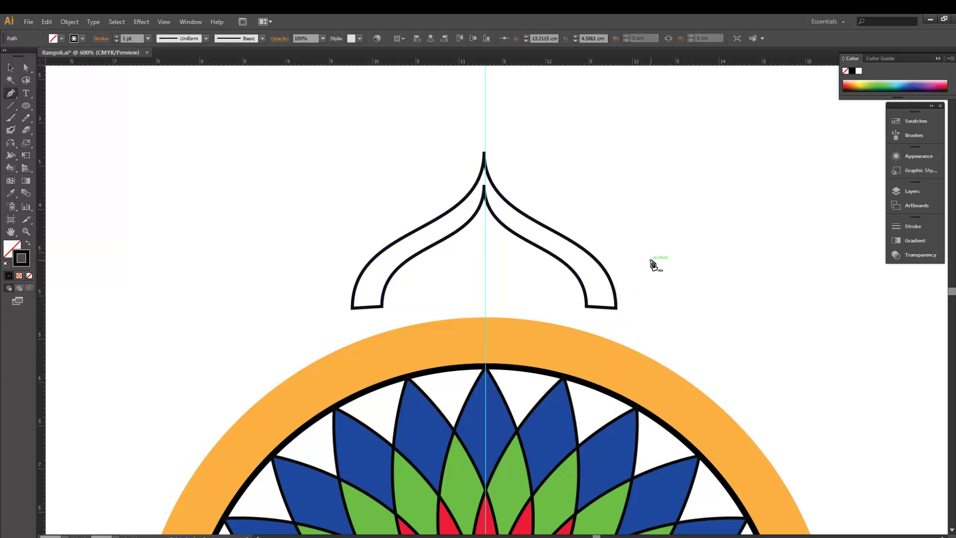
key(ctrl+z)
Step: Lower the closed dome shape until it rests on the orange border
key(v)
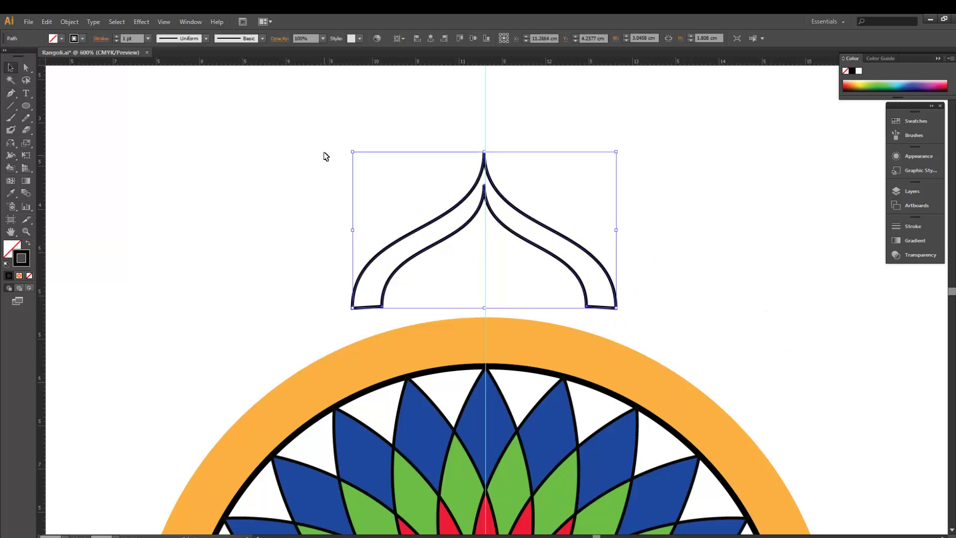
click(322, 146)
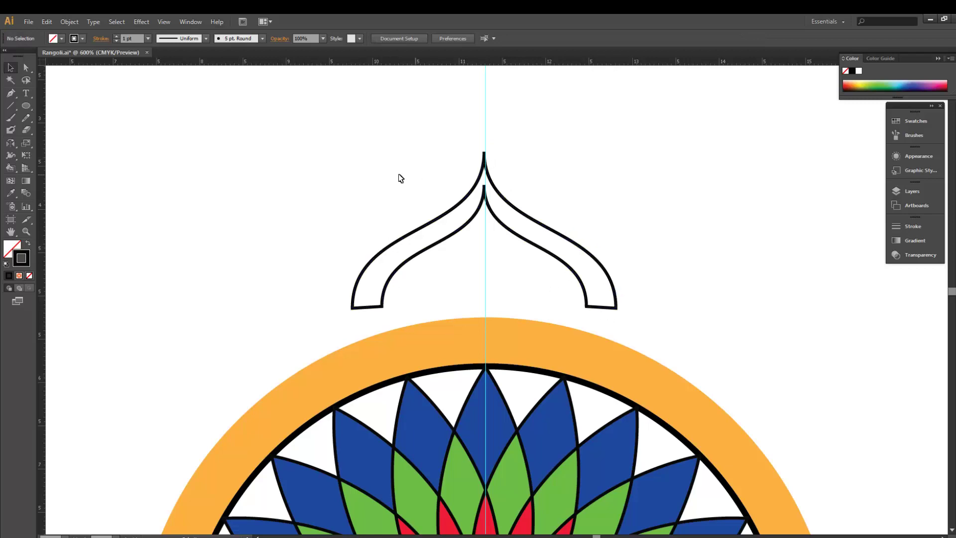
drag(384, 137, 513, 230)
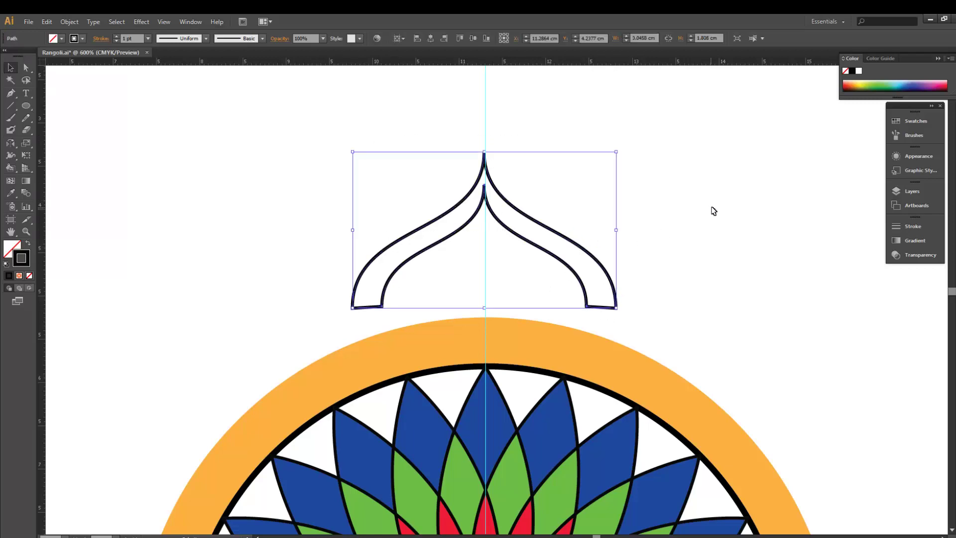
key(Down)
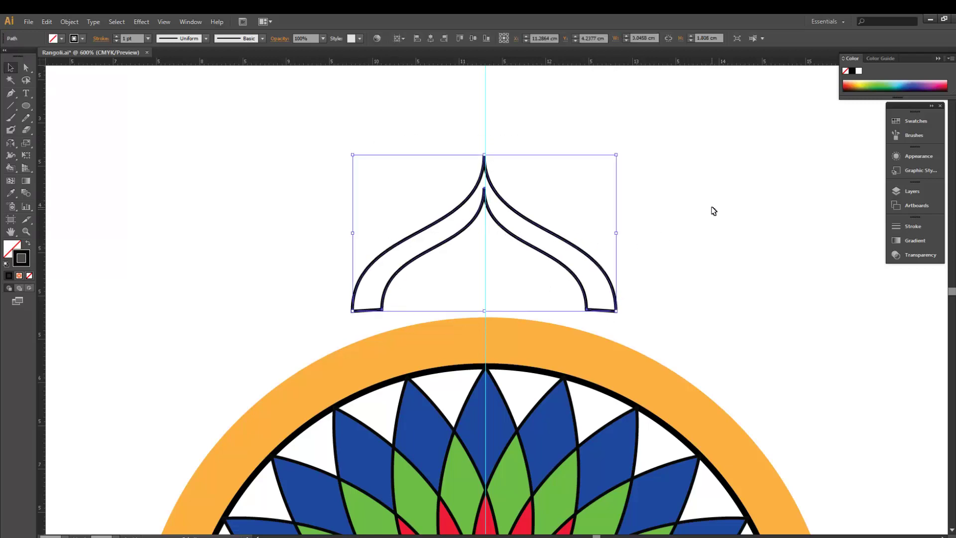
key(Down)
key(Down)
key(Down)
key(Down)
key(Down)
key(Down)
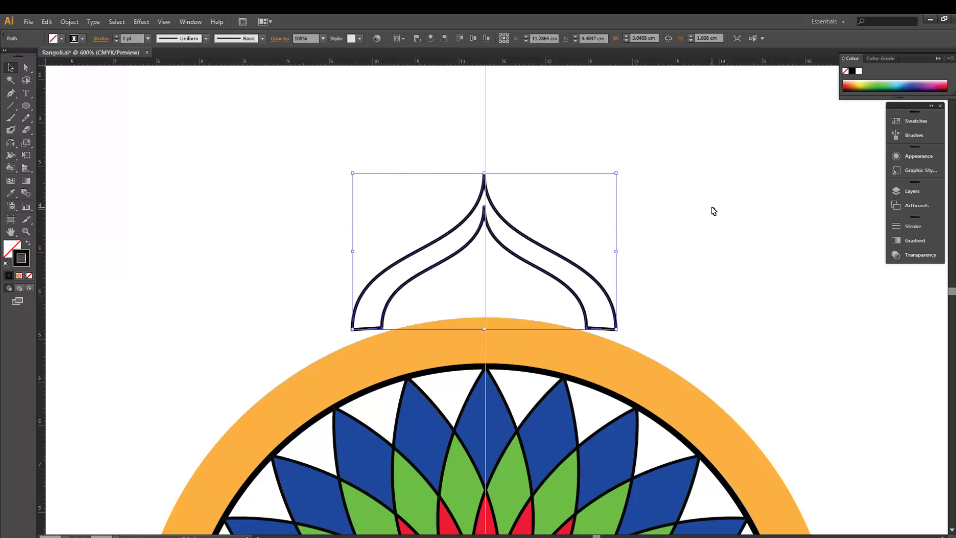
key(Down)
key(Down)
key(Down)
key(Down)
key(Down)
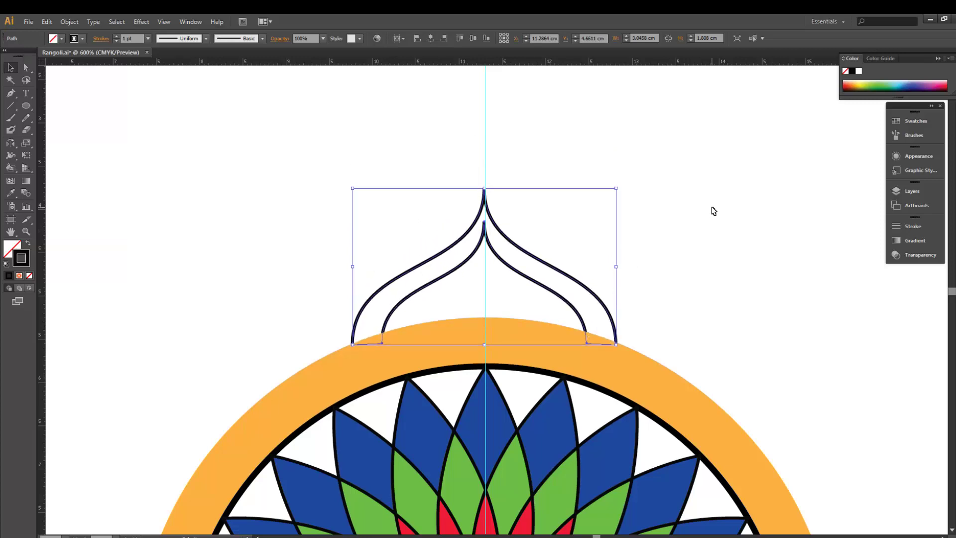
click(880, 295)
Step: Zoom out to the whole rangoli and place a copy of the dome below the ring
key(ctrl+minus)
key(ctrl+minus)
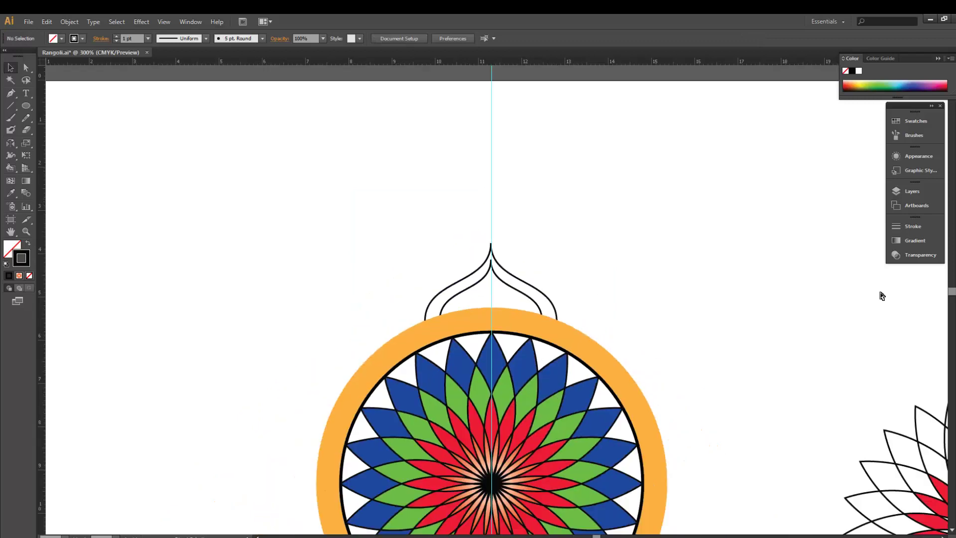
key(ctrl+minus)
key(ctrl+minus)
scroll(648, 249, down, 3)
drag(429, 124, 478, 157)
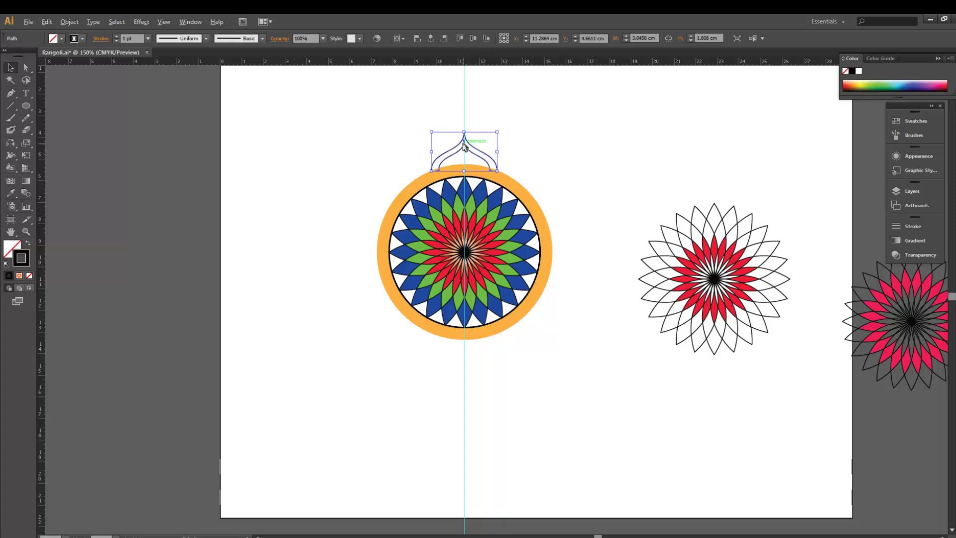
drag(464, 146, 454, 347)
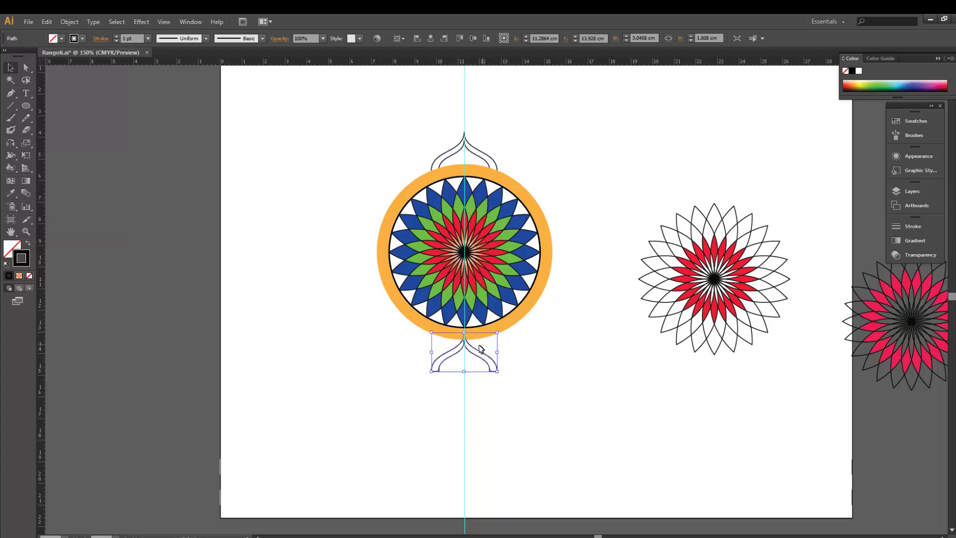
Step: Rotate the lower dome copy 180° to point downward, then select both domes
right_click(488, 348)
mouse_move(534, 479)
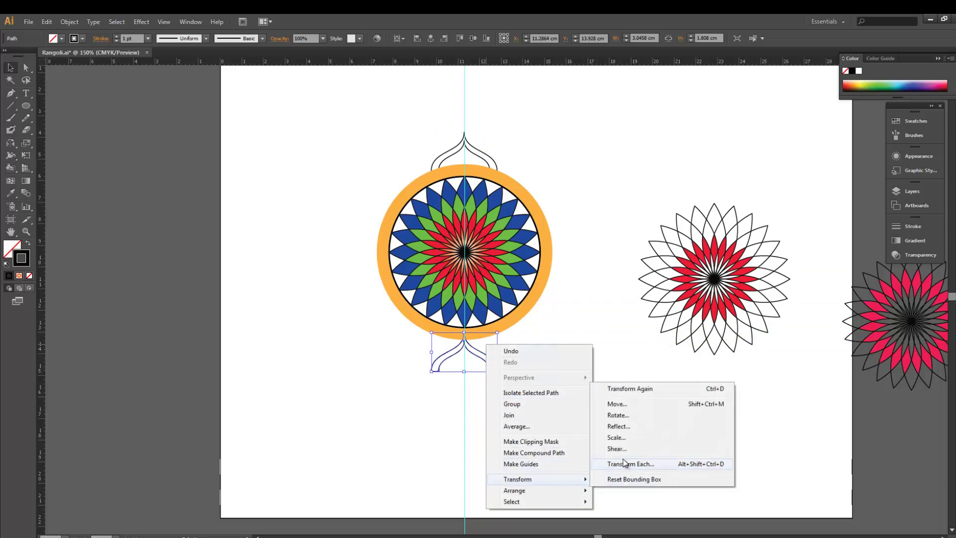
click(633, 416)
drag(571, 242, 632, 252)
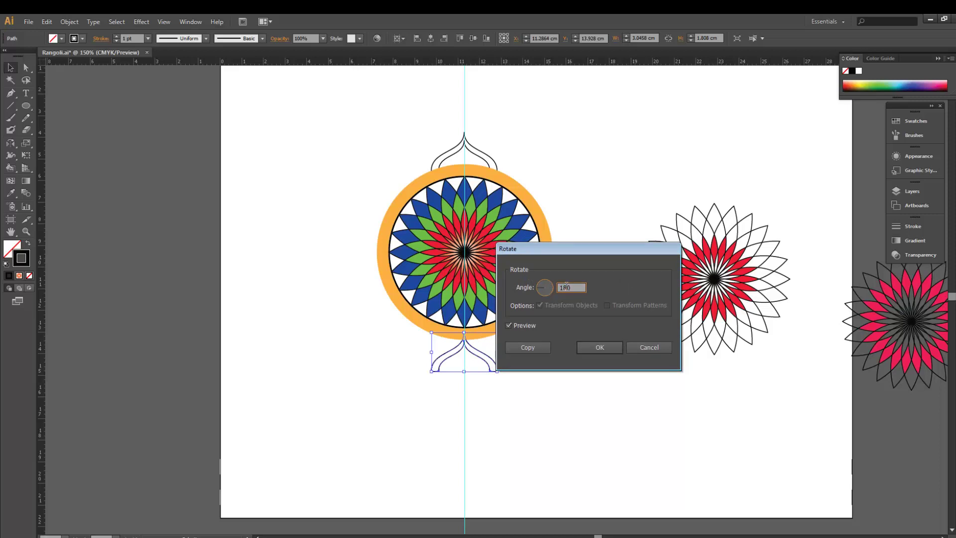
key(Return)
click(589, 352)
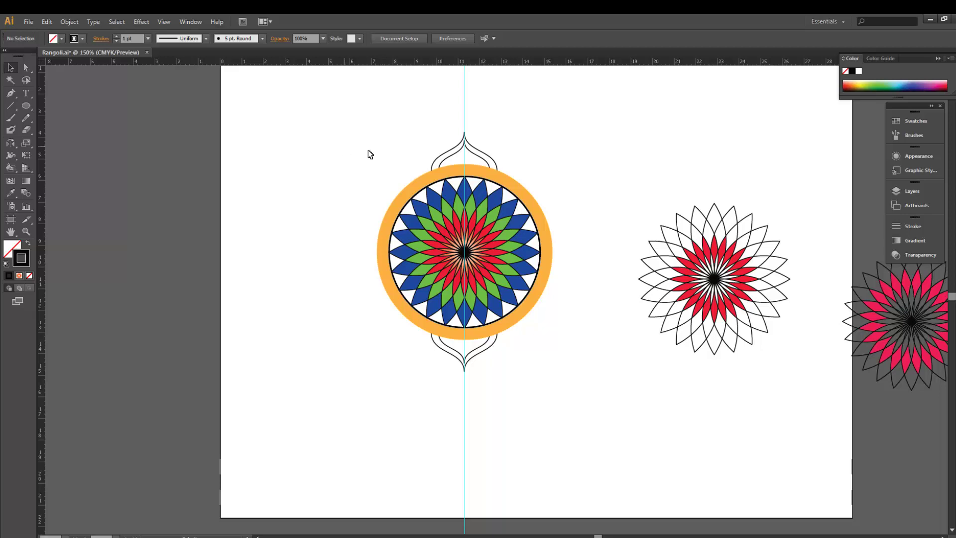
drag(425, 130, 510, 381)
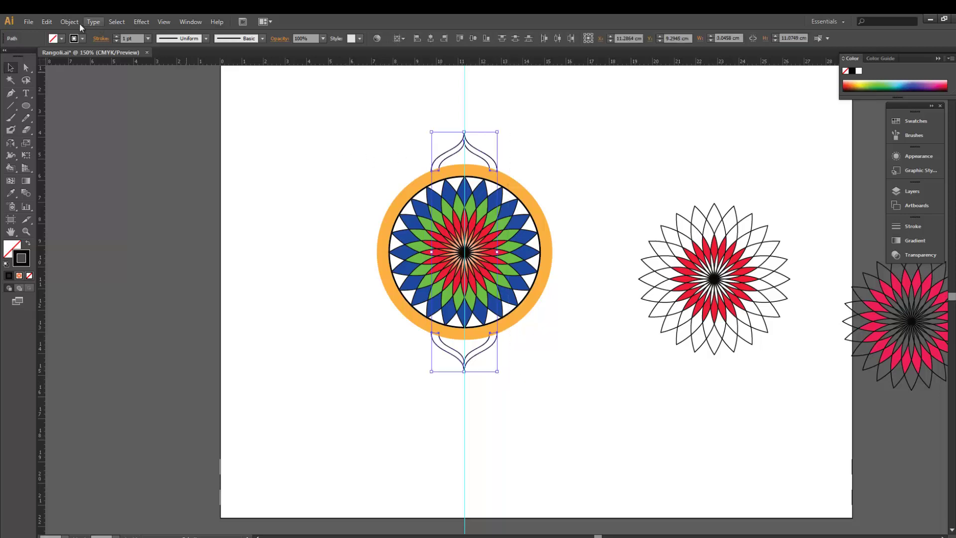
Step: Group the top and bottom domes, keeping the pair on the centre guide
click(74, 22)
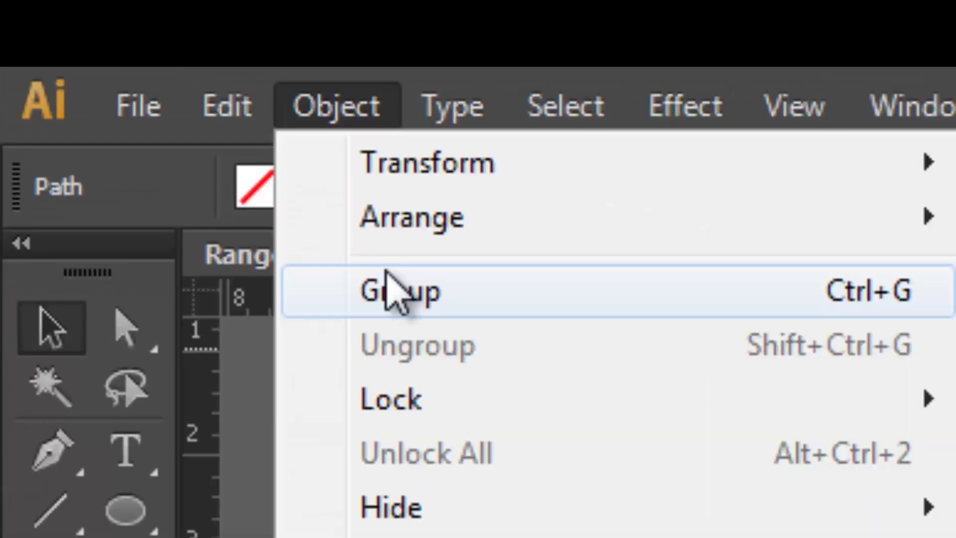
click(276, 205)
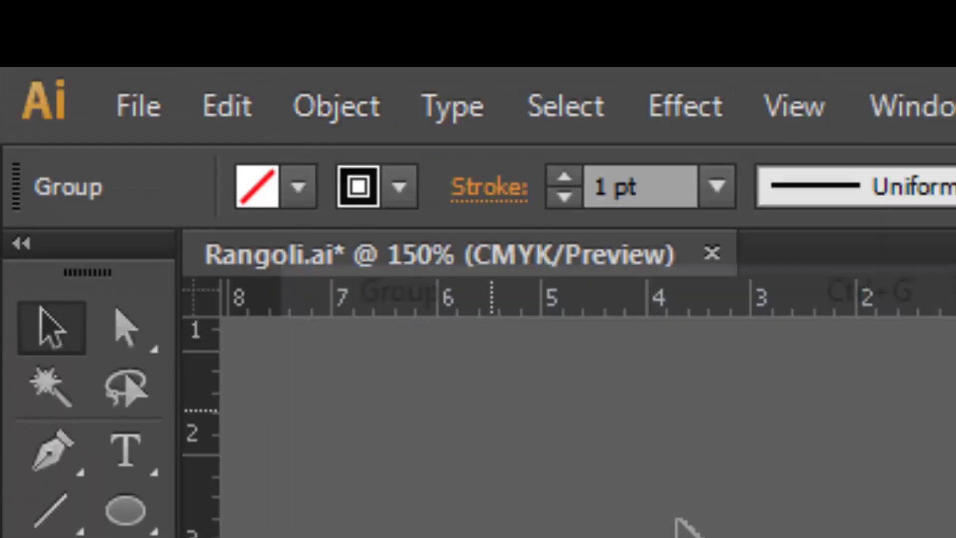
click(470, 160)
drag(469, 160, 575, 156)
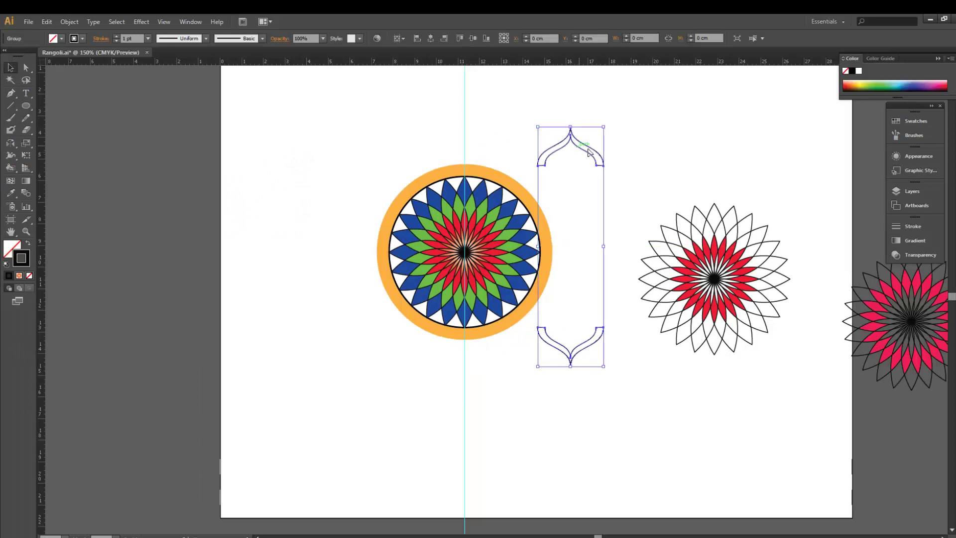
key(ctrl+shift+b)
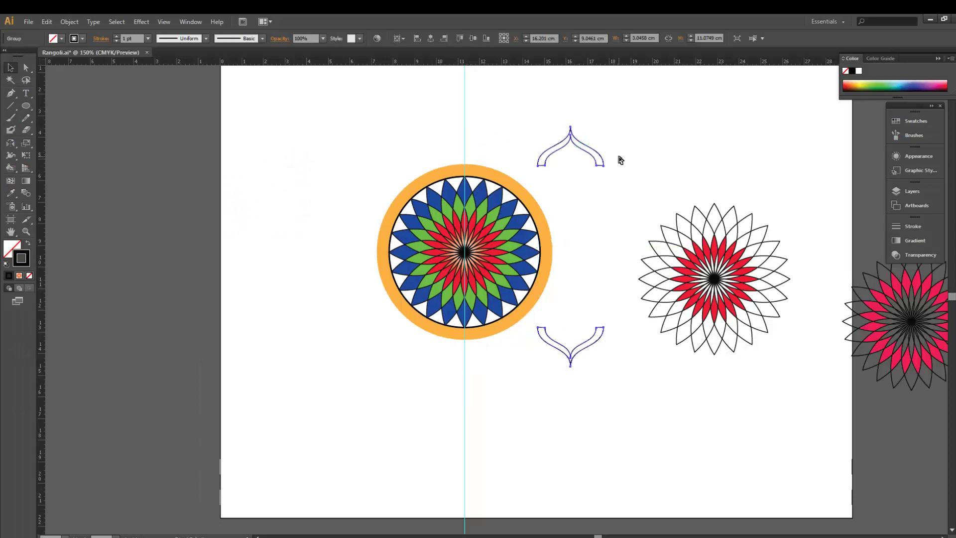
key(ctrl+z)
key(ctrl+shift+b)
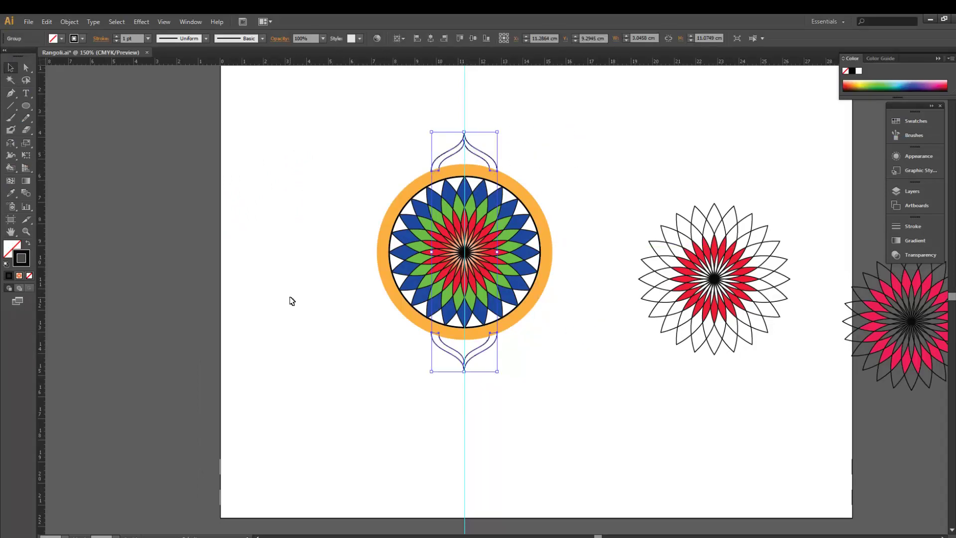
Step: Fill the dome group with a radial gradient from red-orange to yellow
click(19, 276)
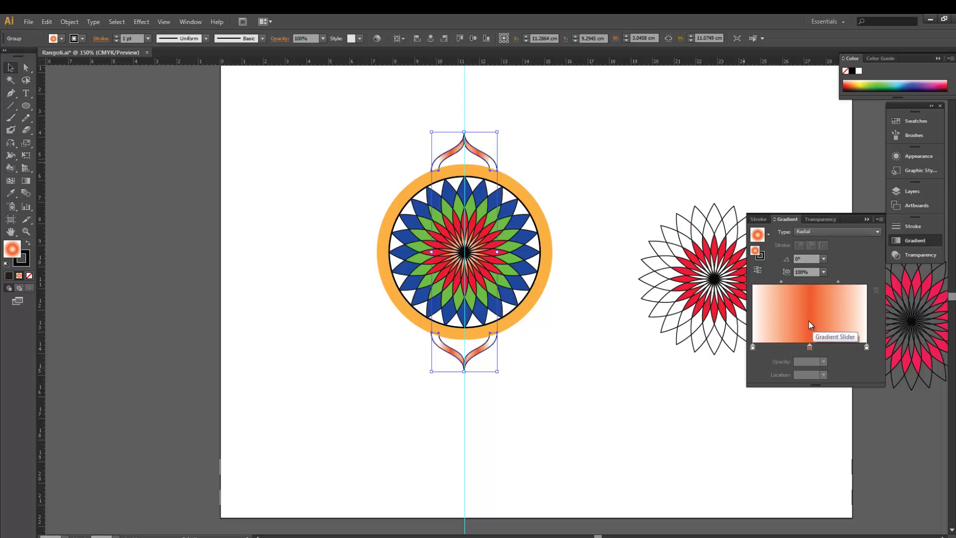
double_click(753, 347)
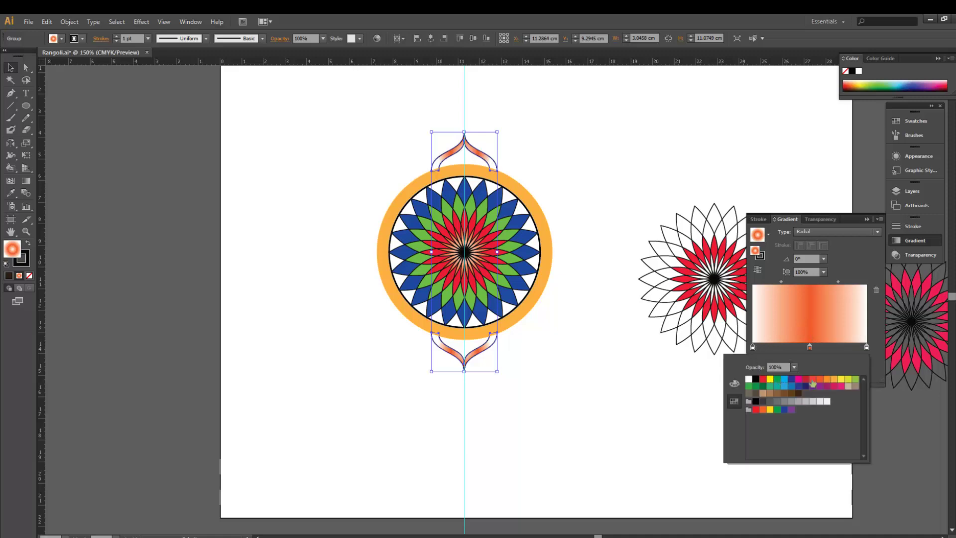
click(813, 380)
double_click(866, 348)
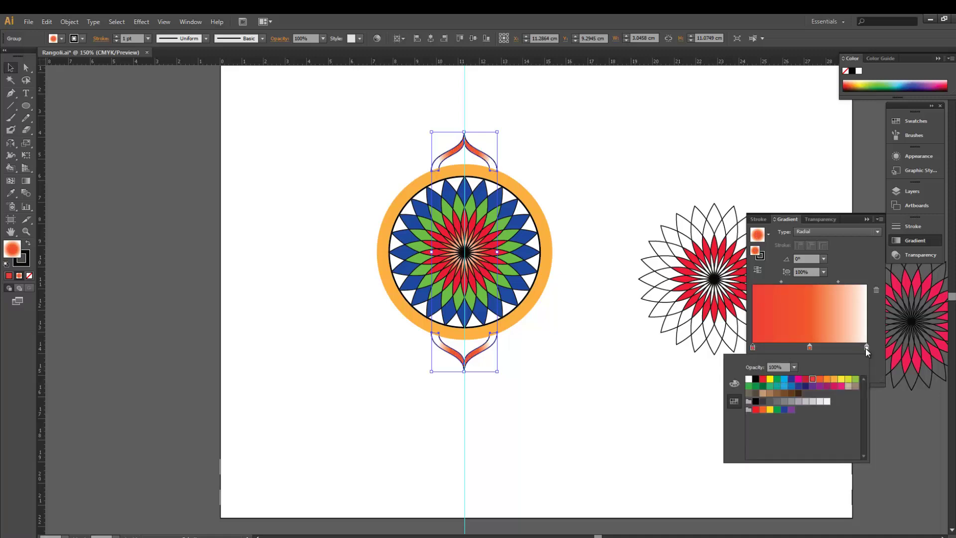
click(842, 379)
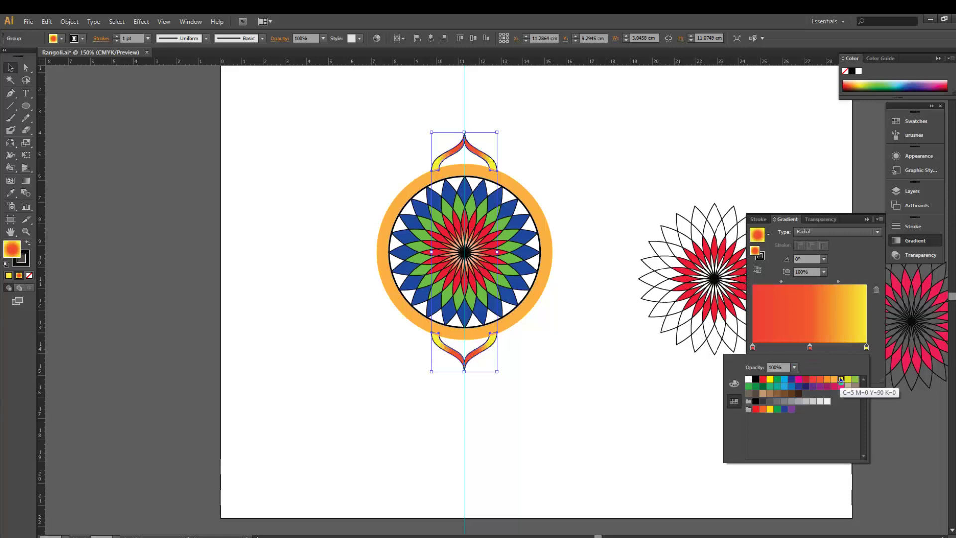
click(867, 223)
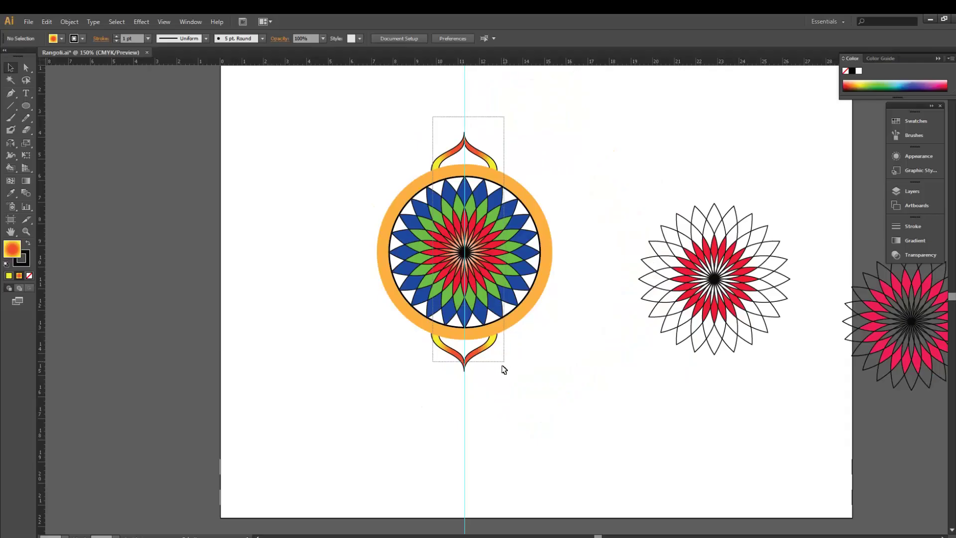
Step: Apply a previewed Transform effect to the dome group with 20° angle and extra copies
drag(431, 331, 506, 377)
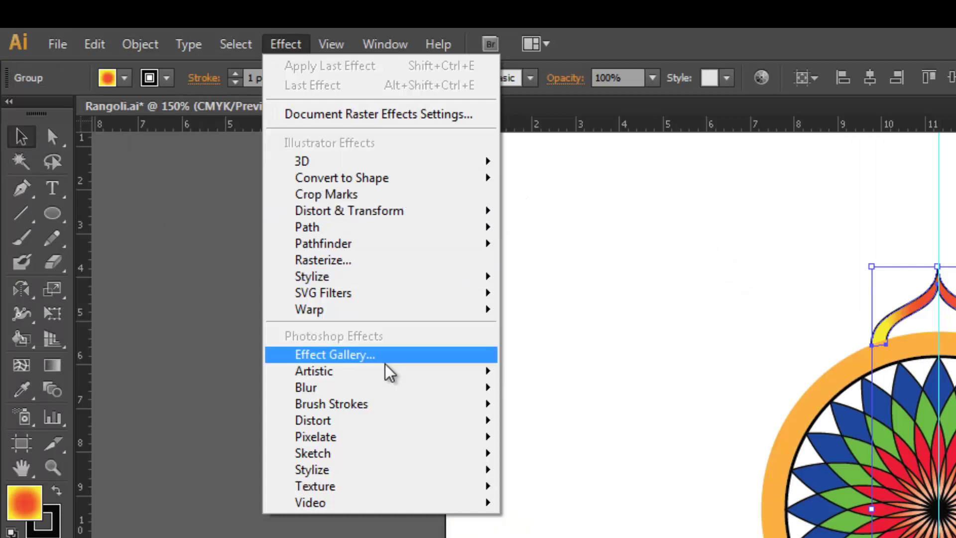
mouse_move(349, 211)
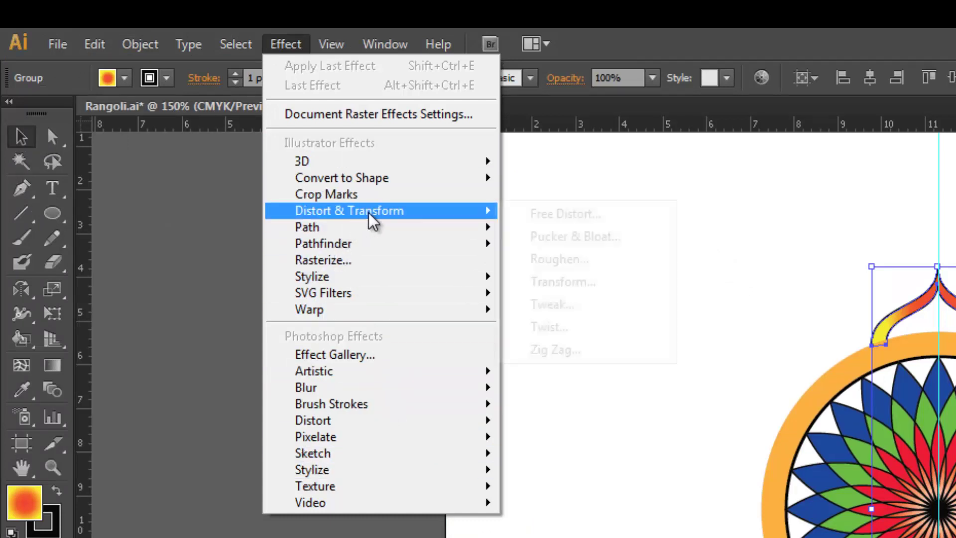
click(563, 282)
drag(722, 126, 697, 108)
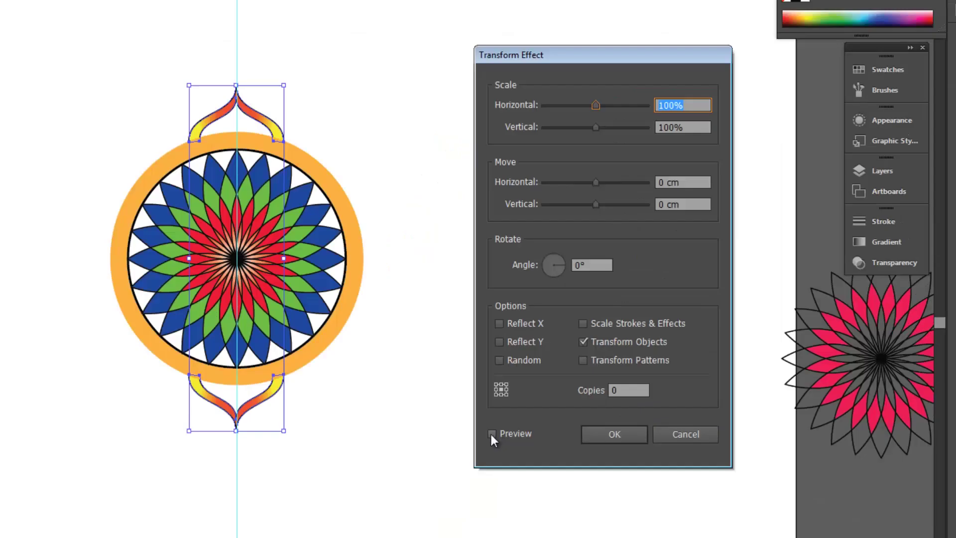
click(642, 374)
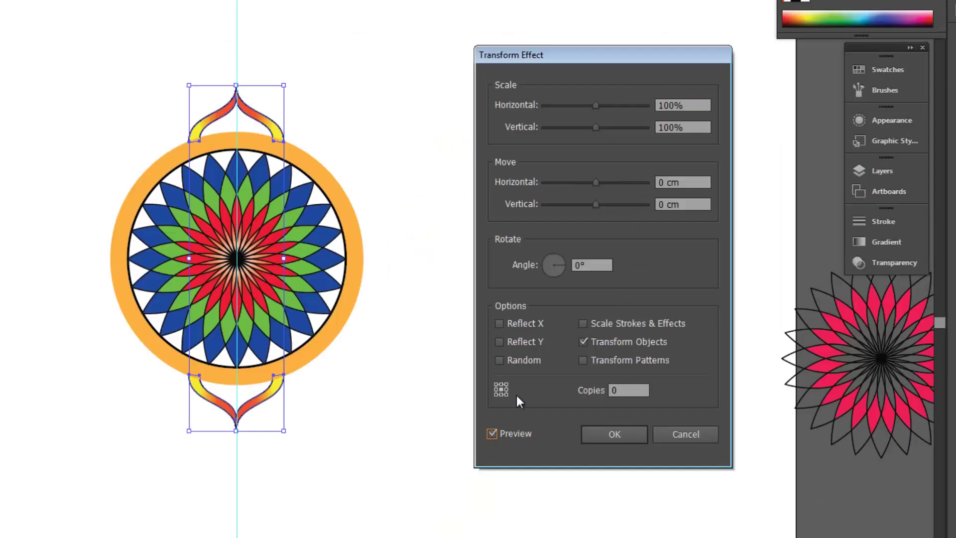
click(574, 265)
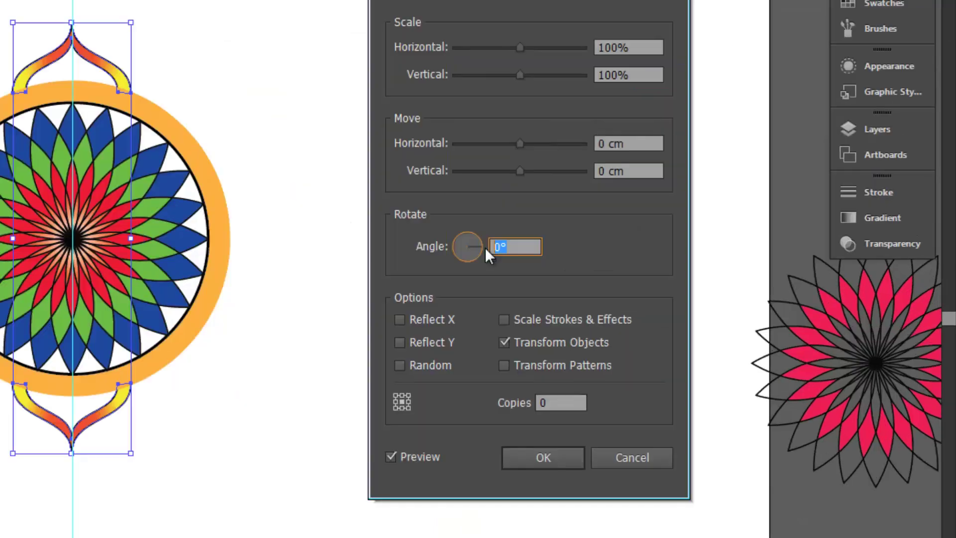
text(20)
key(Tab)
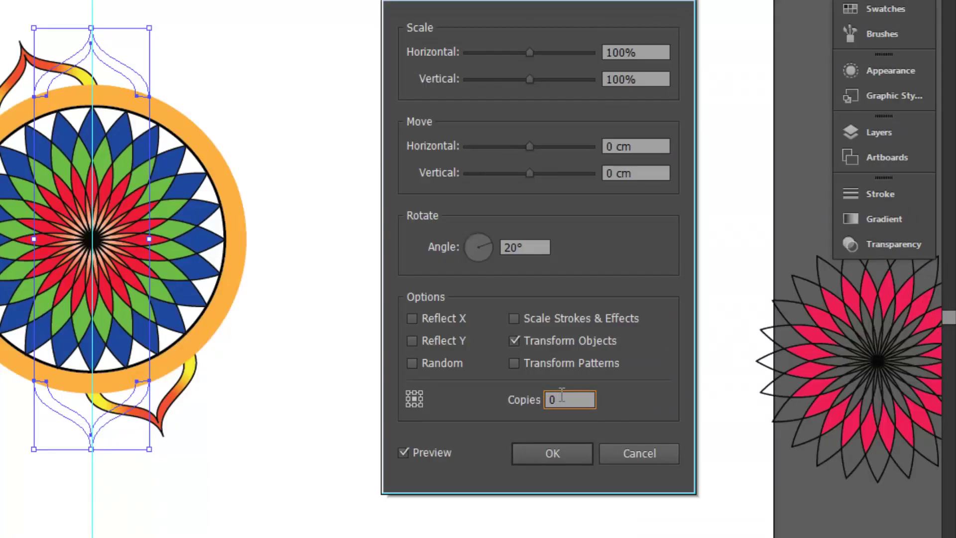
drag(562, 395, 543, 394)
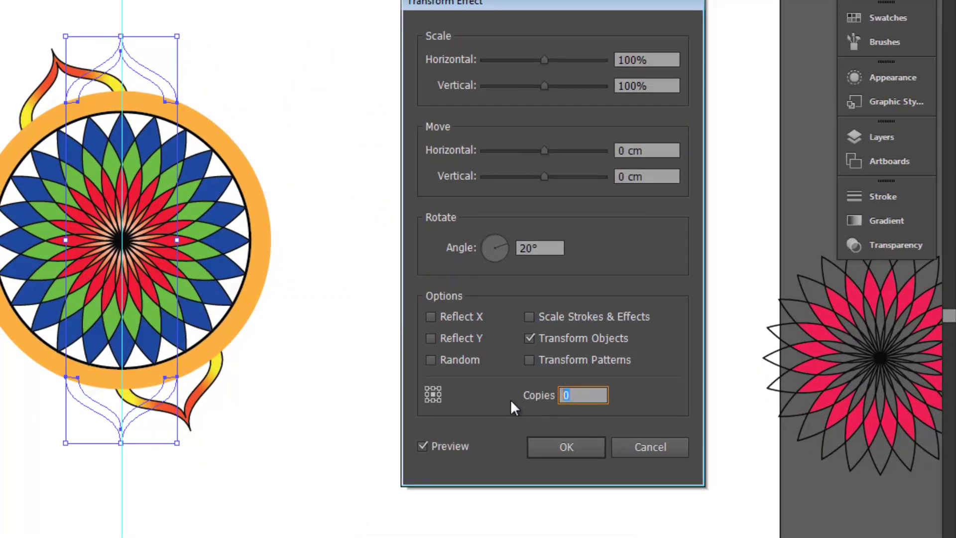
key(Up)
key(Up)
key(Up)
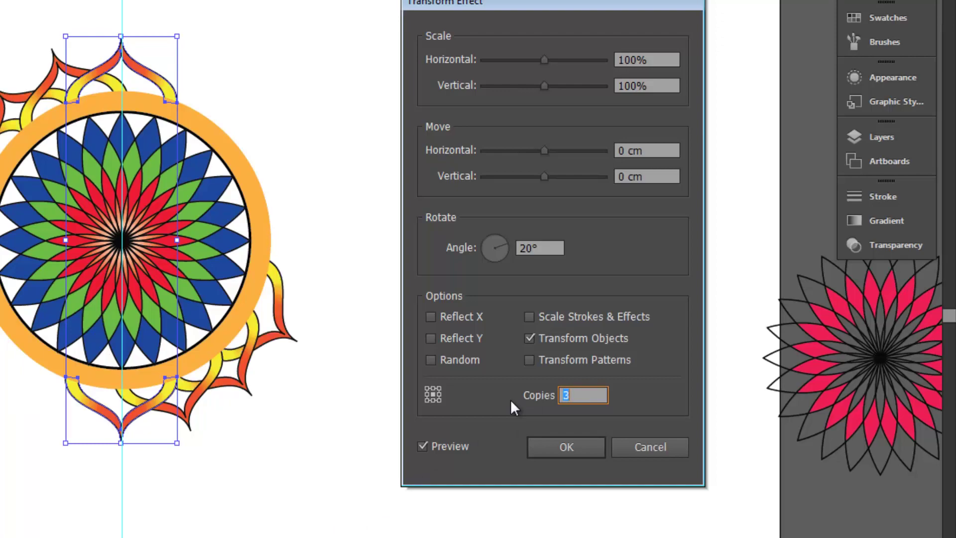
key(Up)
key(Up)
key(Up)
key(Up)
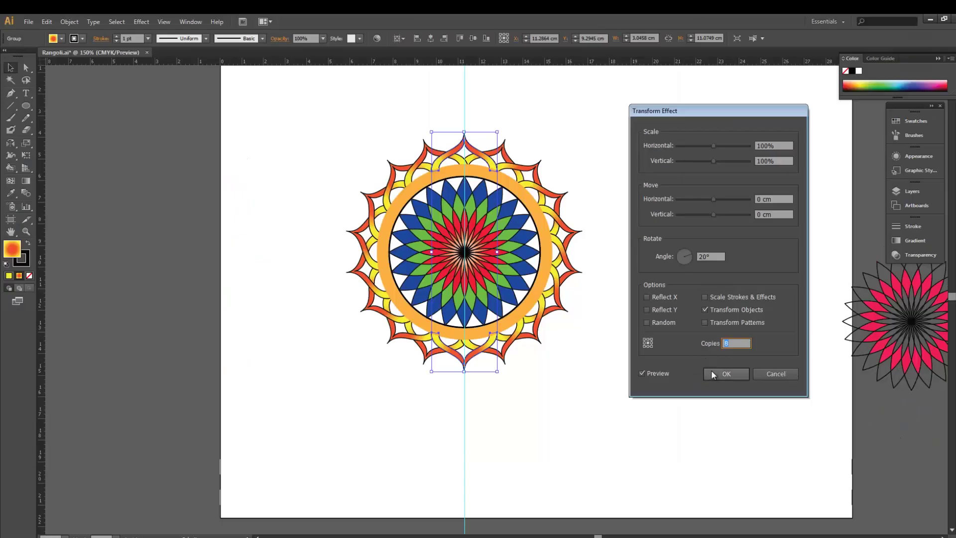
click(726, 375)
click(334, 145)
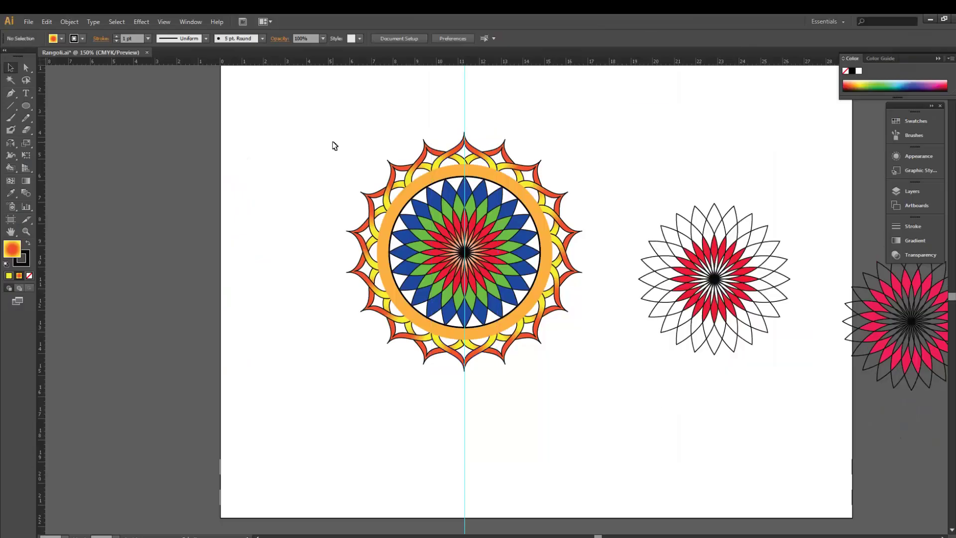
key(ctrl+plus)
key(ctrl+plus)
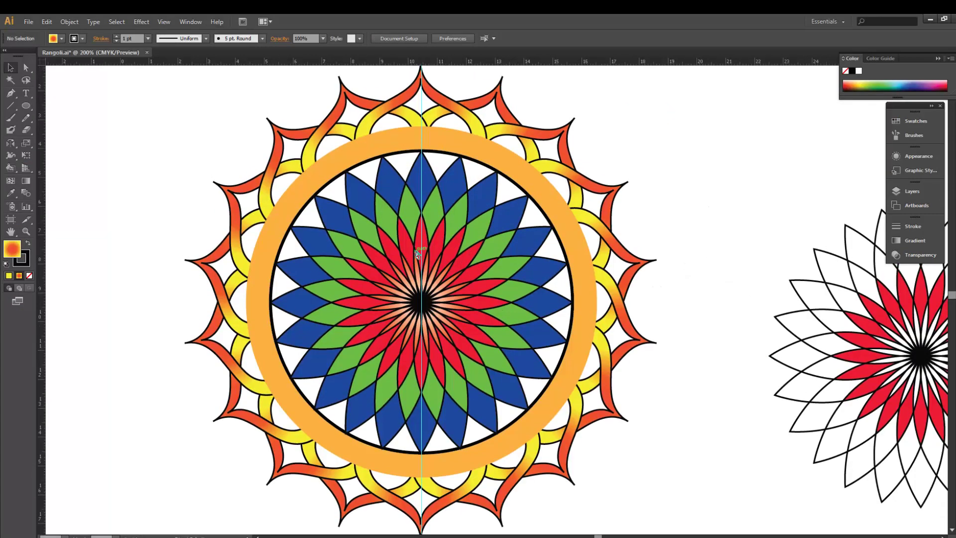
key(ctrl+minus)
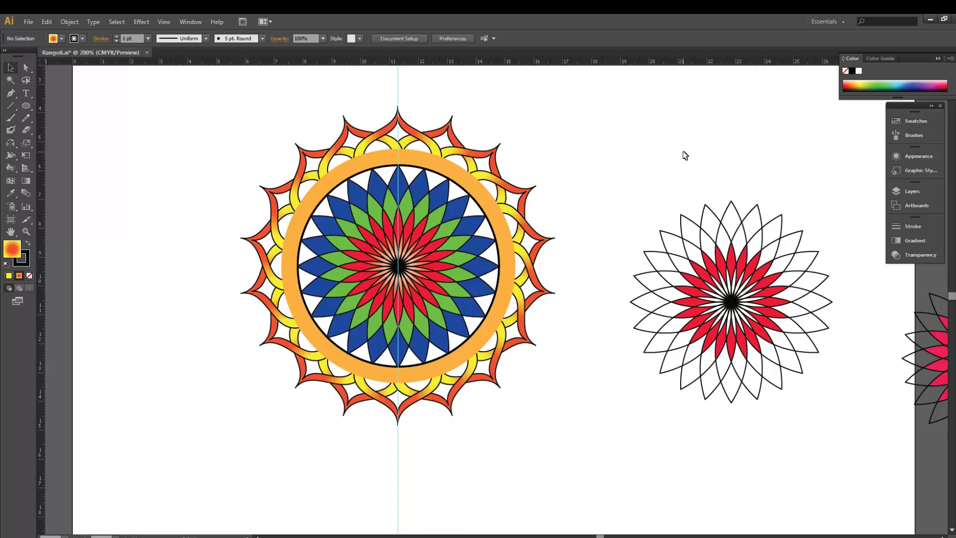